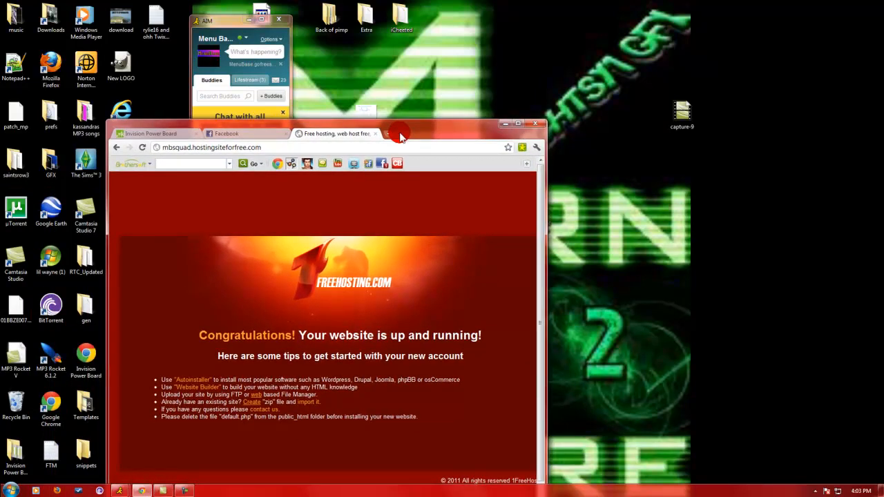
{"action": "left_click_drag", "start_coordinate": [399, 134], "coordinate": [420, 78]}
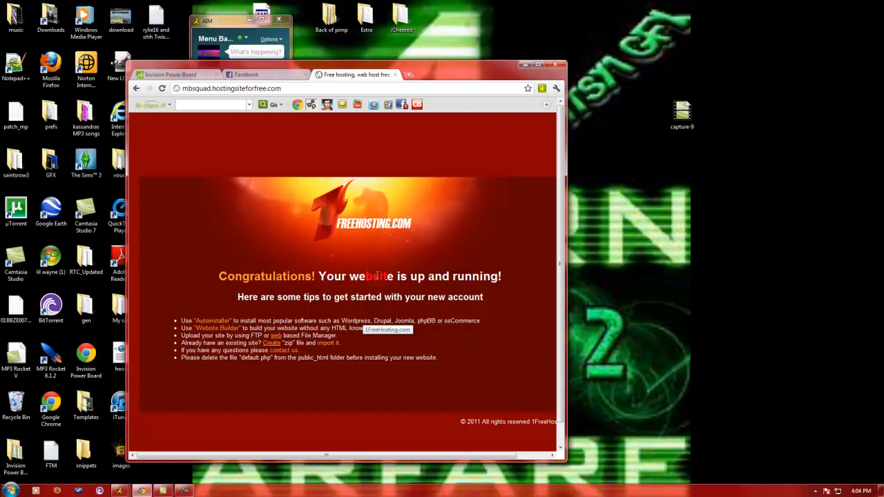
{"action": "left_click_drag", "start_coordinate": [394, 332], "coordinate": [414, 348]}
{"action": "left_click", "coordinate": [371, 332]}
{"action": "left_click", "coordinate": [339, 75]}
{"action": "left_click", "coordinate": [415, 207]}
{"action": "mouse_move", "coordinate": [393, 226]}
{"action": "left_mouse_down"}
{"action": "mouse_move", "coordinate": [426, 229]}
{"action": "mouse_move", "coordinate": [394, 223]}
{"action": "left_mouse_up"}
{"action": "left_click", "coordinate": [393, 222]}
{"action": "left_click", "coordinate": [390, 199]}
{"action": "left_click", "coordinate": [403, 173]}
{"action": "left_click", "coordinate": [361, 227]}
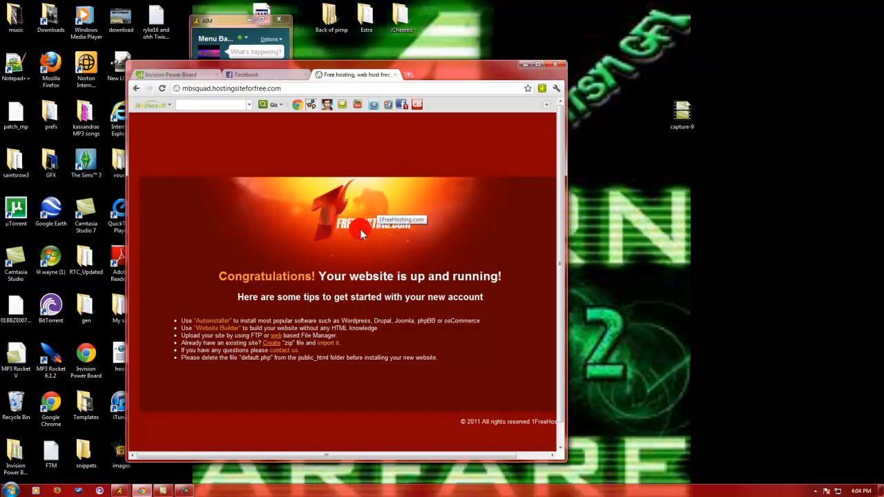
Load 1freehosting.com in a new browser tab and maximize the browser window.
{"action": "left_click", "coordinate": [408, 74]}
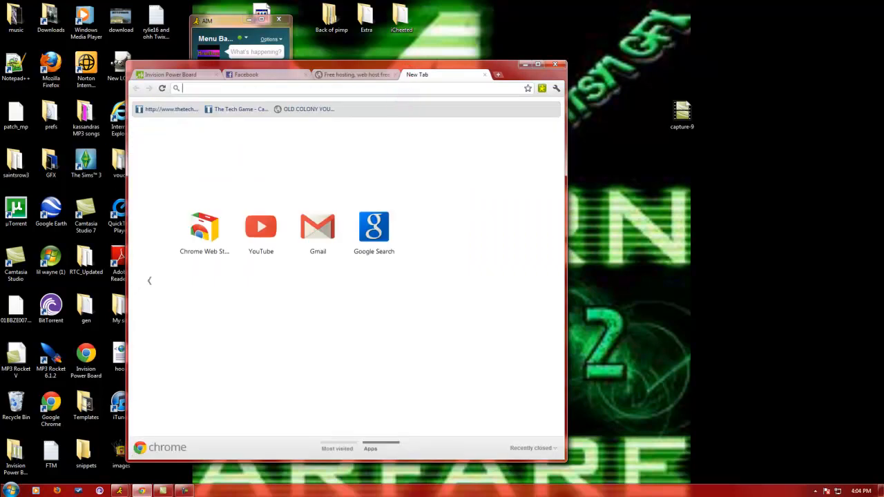
{"action": "type", "text": "1free"}
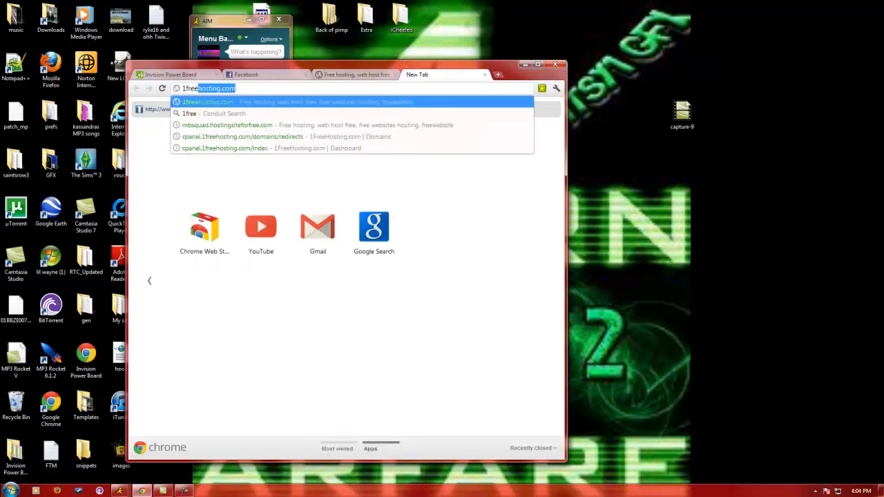
{"action": "type", "text": "hosting"}
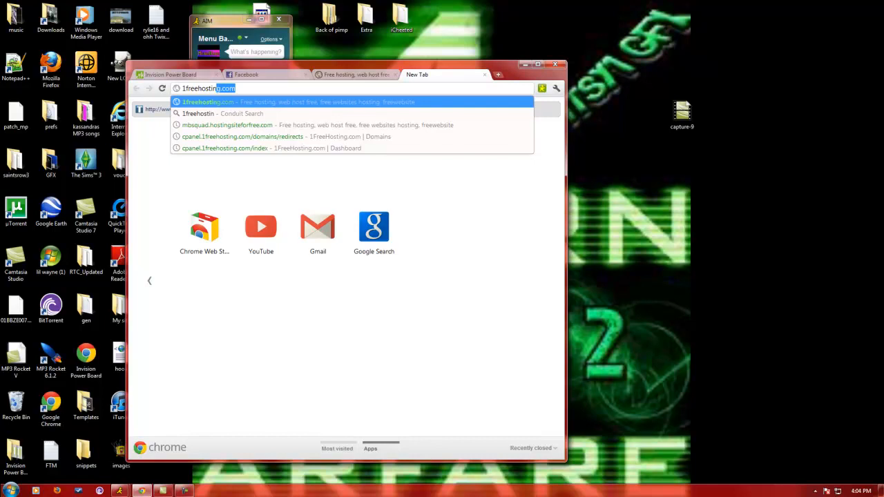
{"action": "type", "text": ".com"}
{"action": "key", "text": "Return"}
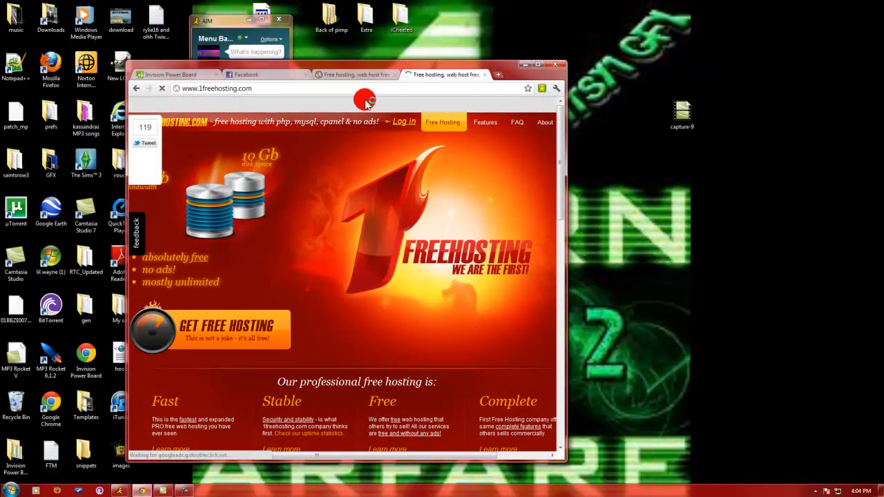
{"action": "double_click", "coordinate": [368, 66]}
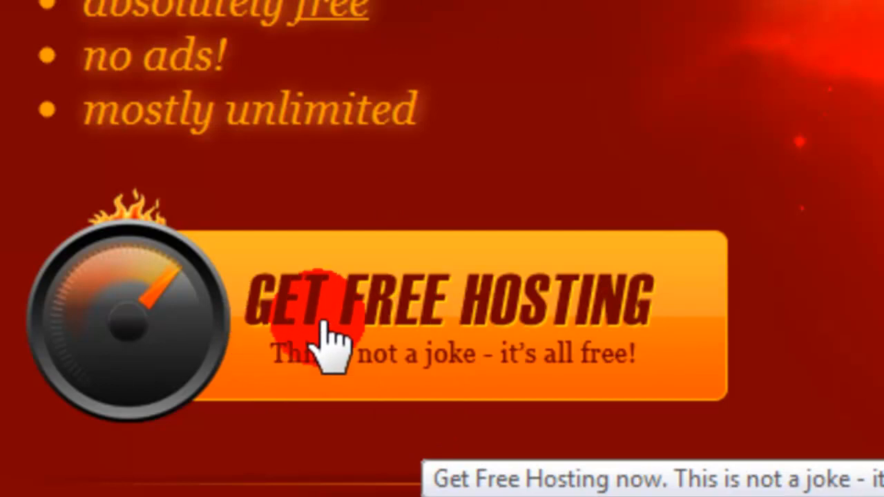
Open the free hosting sign-up form and look over its e-mail, name and password fields.
{"action": "left_click", "coordinate": [509, 365]}
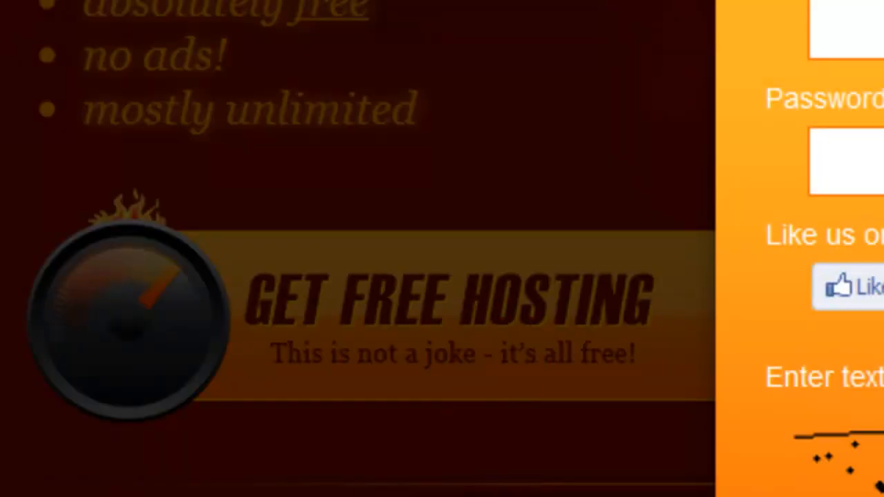
{"action": "left_click", "coordinate": [853, 161]}
{"action": "left_click", "coordinate": [853, 29]}
{"action": "left_click", "coordinate": [432, 119]}
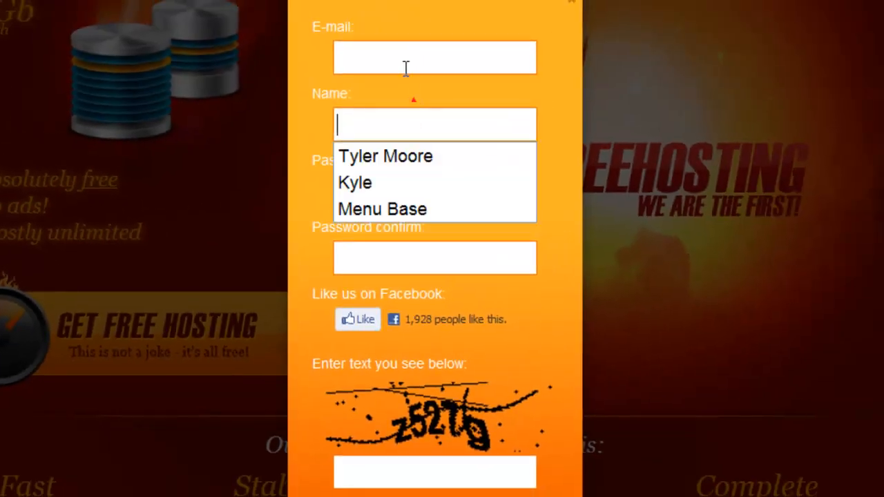
{"action": "left_click", "coordinate": [405, 58]}
{"action": "left_click", "coordinate": [347, 152]}
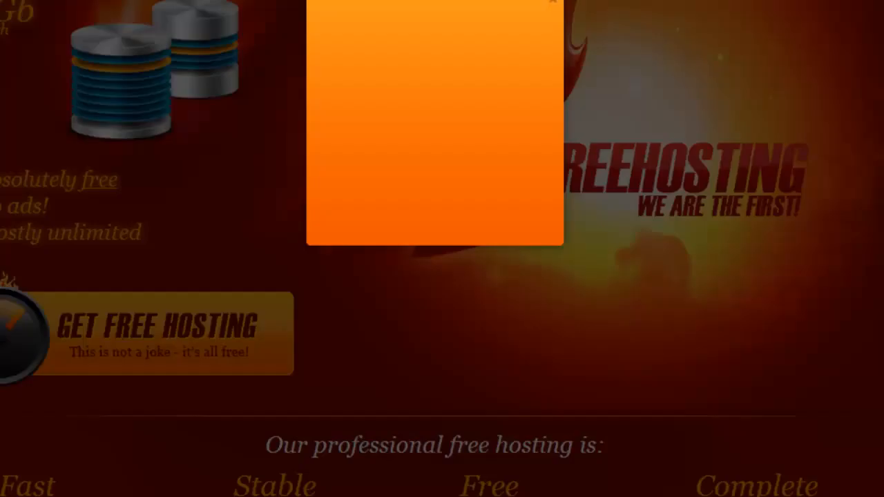
Open the log-in form for an existing account and start filling in the account e-mail.
{"action": "left_click", "coordinate": [434, 44]}
{"action": "left_click", "coordinate": [474, 117]}
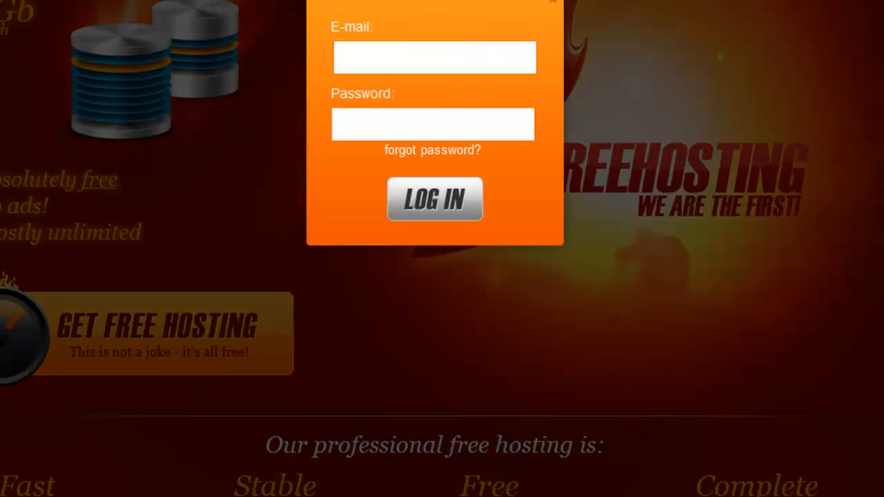
{"action": "left_click", "coordinate": [436, 69]}
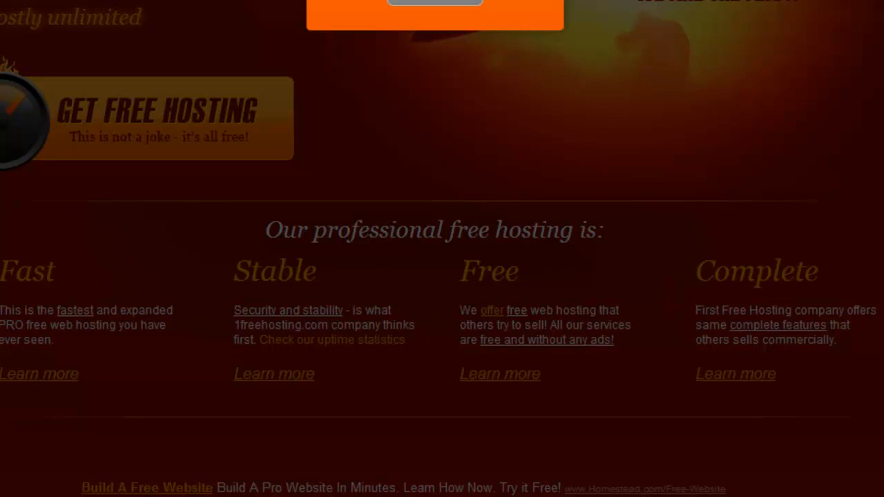
{"action": "type", "text": "l"}
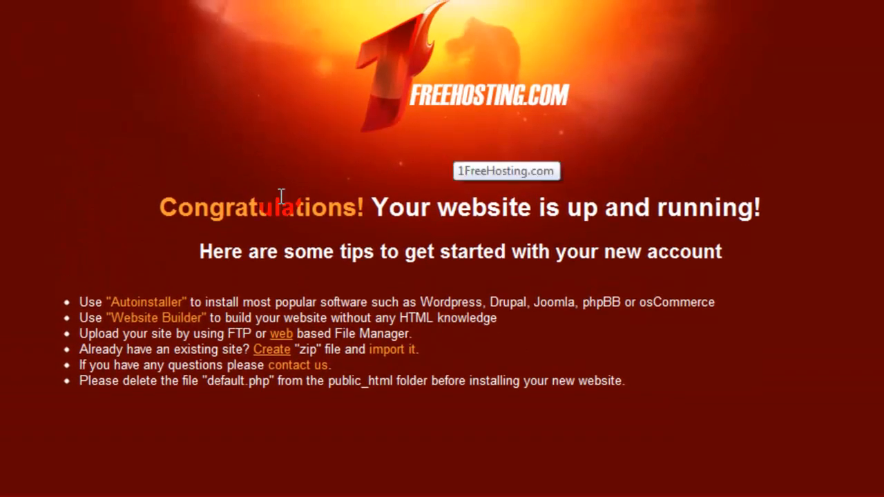
Review the website's default congratulations page and its getting-started tips.
{"action": "left_click_drag", "start_coordinate": [159, 207], "coordinate": [555, 228]}
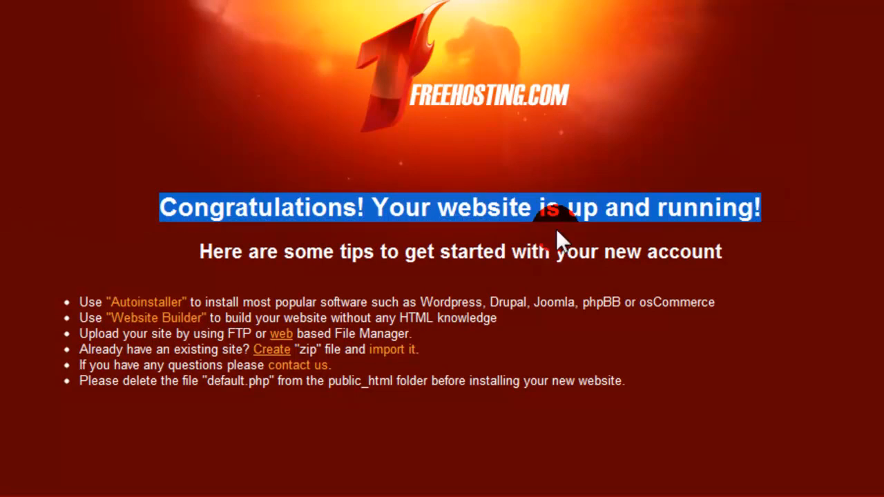
{"action": "left_click", "coordinate": [127, 401]}
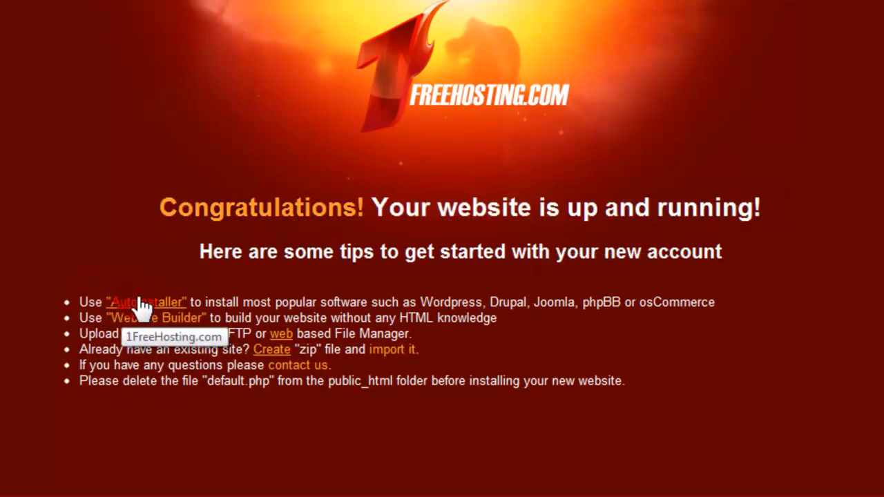
{"action": "mouse_move", "coordinate": [258, 334]}
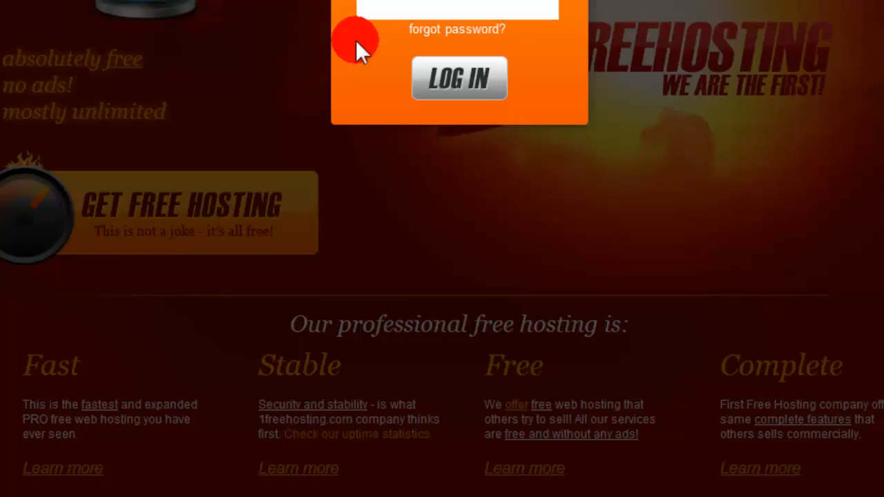
Log in to the hosting account and open the control panel for mbsquad.hostingsiteforfree.com.
{"action": "left_click", "coordinate": [457, 1]}
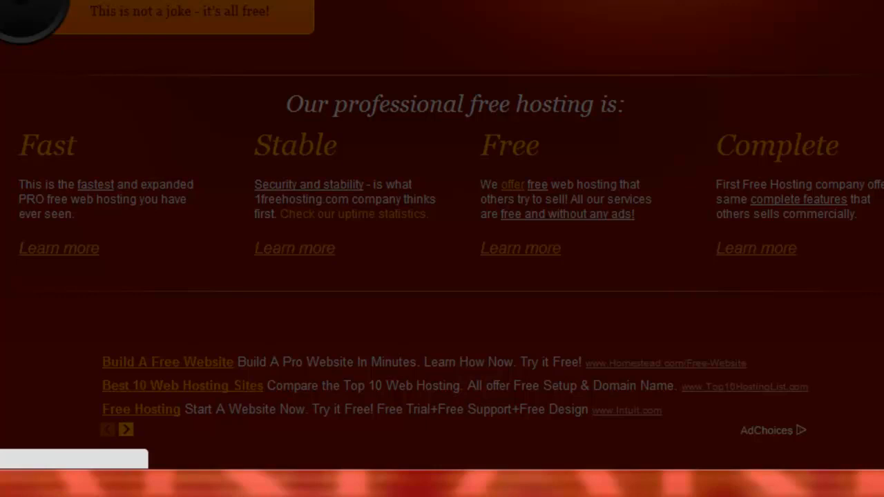
{"action": "scroll", "coordinate": [442, 248], "scroll_direction": "up", "scroll_amount": 2}
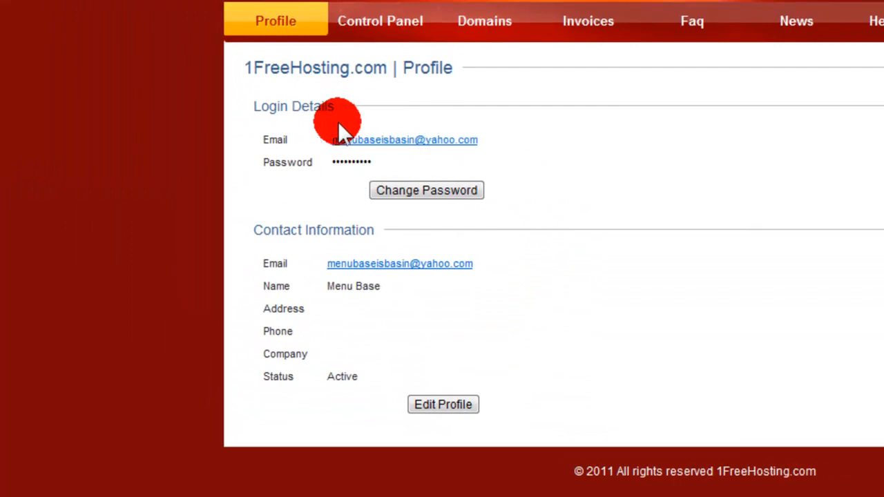
{"action": "left_click", "coordinate": [389, 31]}
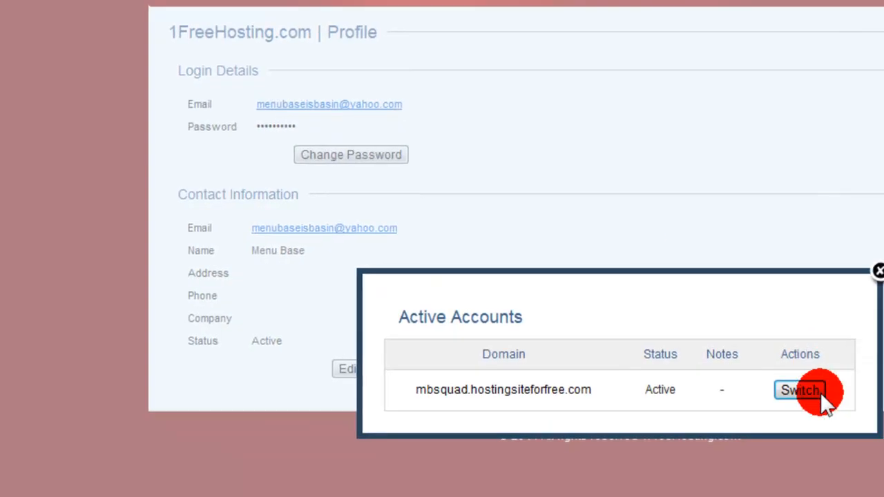
{"action": "left_click", "coordinate": [871, 424]}
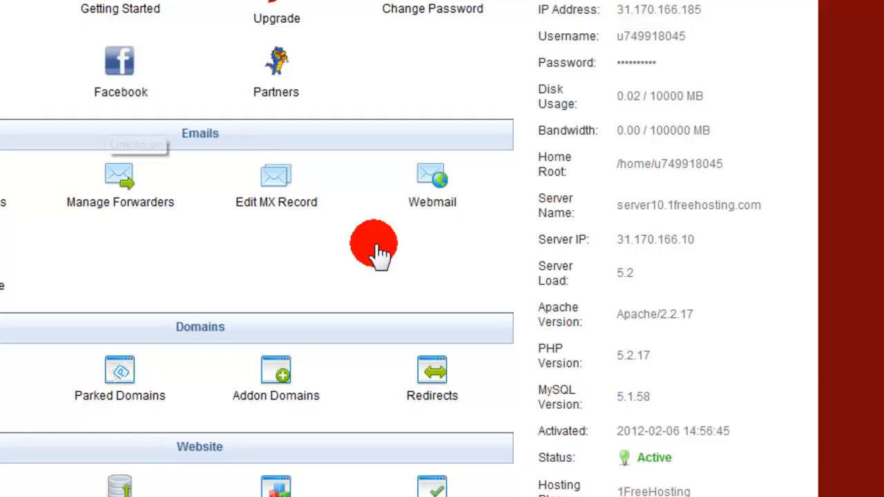
Open an empty Notepad document and move its window away from the account information.
{"action": "left_click_drag", "start_coordinate": [689, 7], "coordinate": [631, 15]}
{"action": "left_click", "coordinate": [651, 15]}
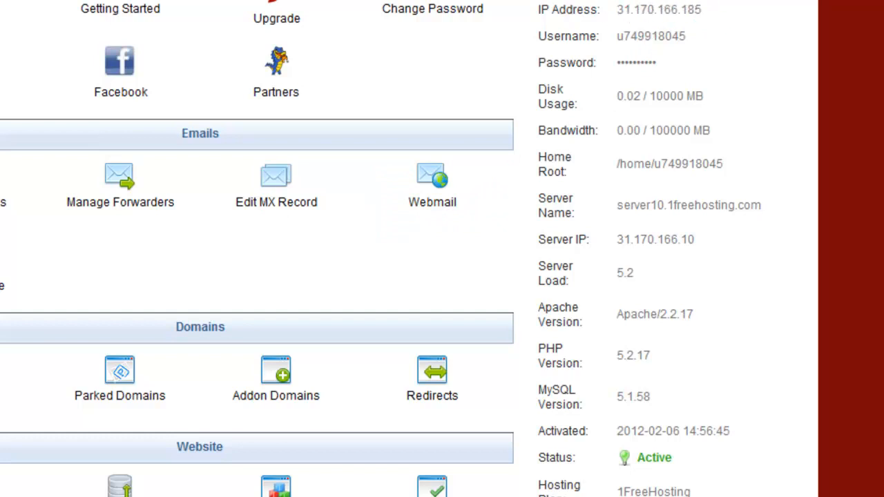
{"action": "left_click", "coordinate": [20, 494]}
{"action": "left_click", "coordinate": [97, 348]}
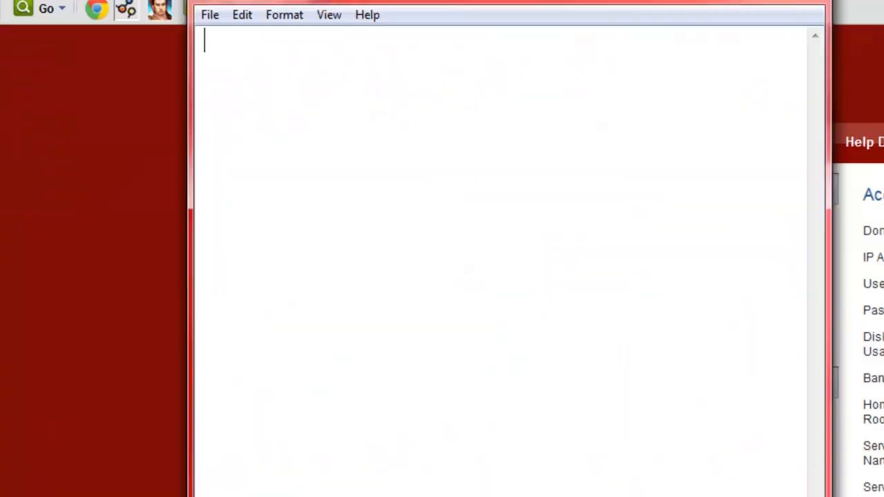
{"action": "left_click_drag", "start_coordinate": [373, 48], "coordinate": [76, 211]}
Examine the IP address, username and password entries in the hosting account information.
{"action": "left_click_drag", "start_coordinate": [626, 141], "coordinate": [593, 143]}
{"action": "left_click", "coordinate": [600, 77]}
{"action": "left_click", "coordinate": [311, 398]}
{"action": "left_click", "coordinate": [606, 178]}
{"action": "left_click_drag", "start_coordinate": [590, 89], "coordinate": [507, 97]}
{"action": "left_click", "coordinate": [606, 118]}
{"action": "left_click_drag", "start_coordinate": [582, 128], "coordinate": [508, 152]}
{"action": "left_click", "coordinate": [529, 160]}
{"action": "left_click", "coordinate": [530, 153]}
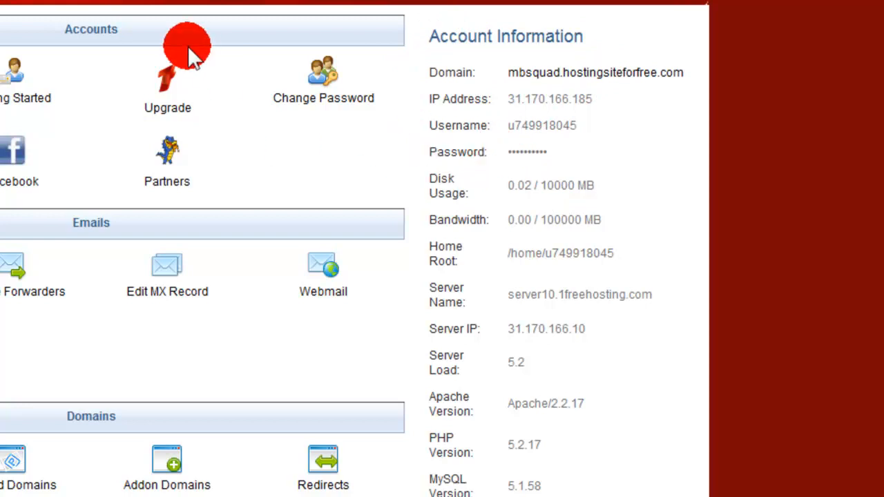
Open the MySQL Databases page from the Advanced section and check the list of current databases.
{"action": "scroll", "coordinate": [10, 280], "scroll_direction": "down", "scroll_amount": 6}
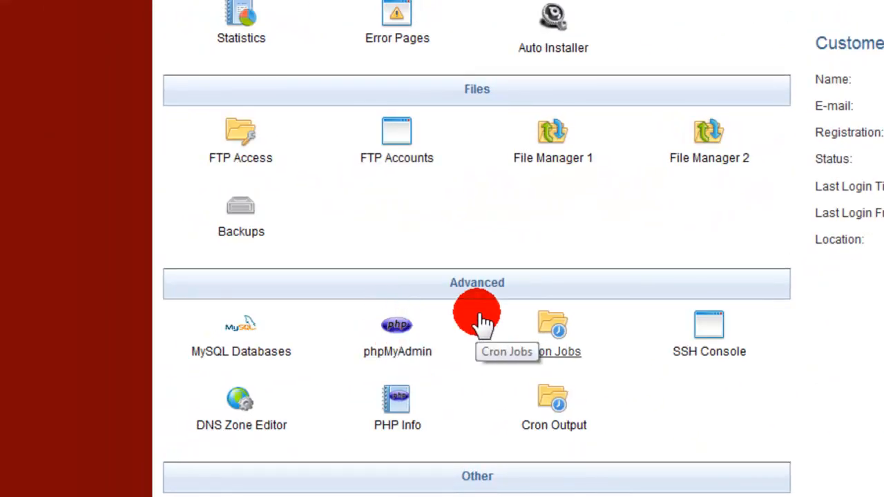
{"action": "scroll", "coordinate": [553, 283], "scroll_direction": "up", "scroll_amount": 5}
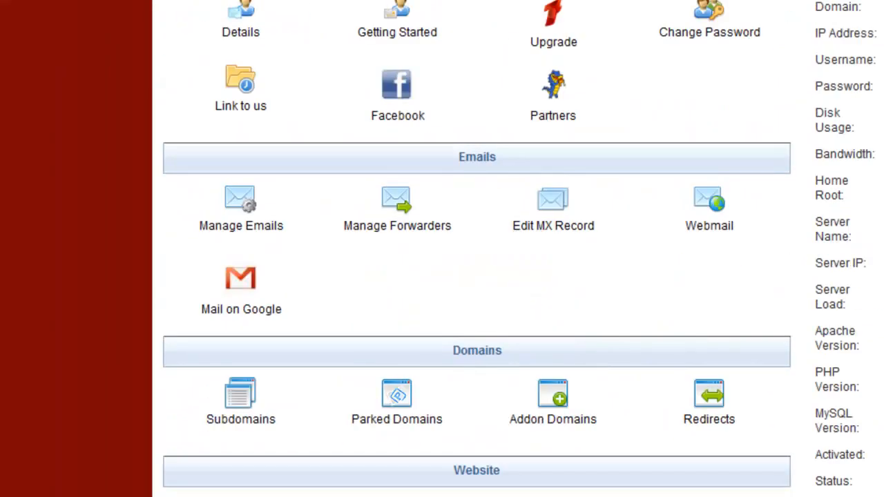
{"action": "scroll", "coordinate": [612, 197], "scroll_direction": "down", "scroll_amount": 5}
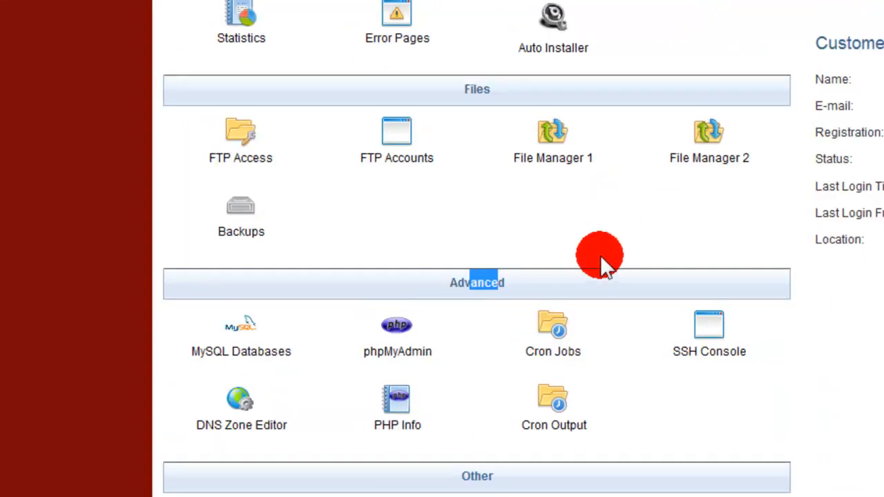
{"action": "left_click", "coordinate": [610, 278]}
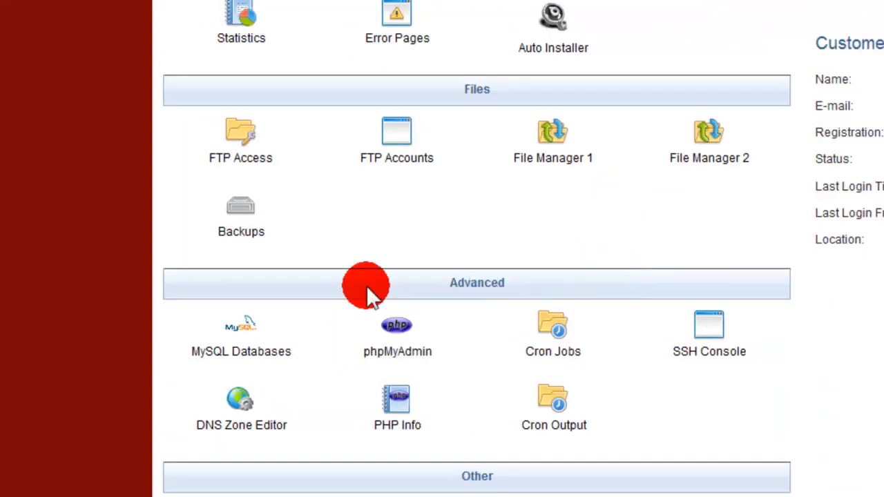
{"action": "left_click", "coordinate": [274, 354]}
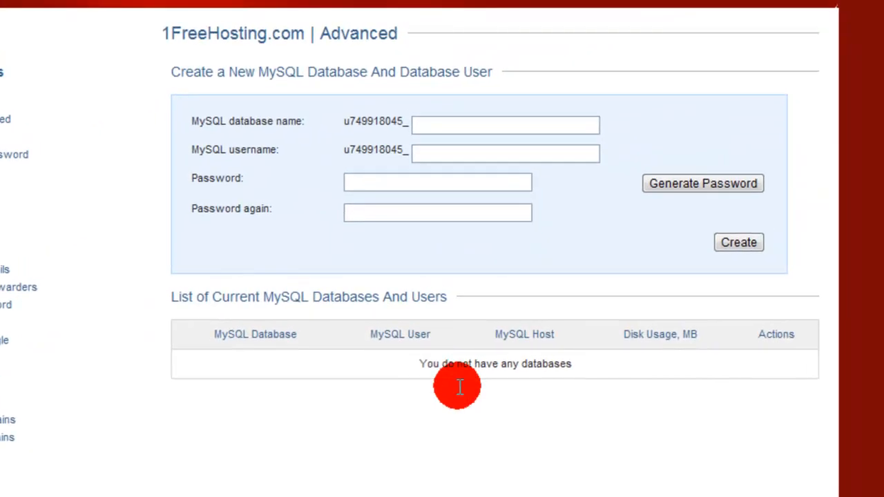
{"action": "left_click_drag", "start_coordinate": [416, 366], "coordinate": [605, 366]}
{"action": "left_click", "coordinate": [605, 367]}
Name the new MySQL database Test and fill in the MySQL username.
{"action": "left_click", "coordinate": [508, 126]}
{"action": "right_click", "coordinate": [506, 121]}
{"action": "left_click", "coordinate": [449, 127]}
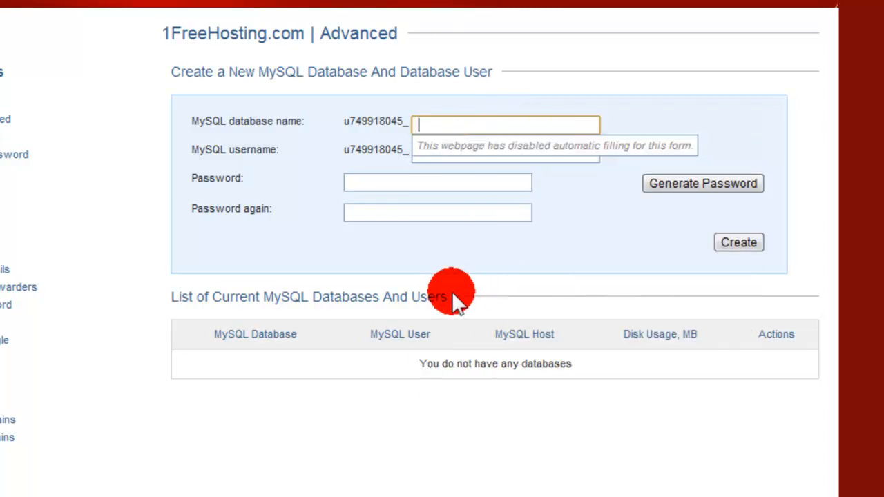
{"action": "type", "text": "Test"}
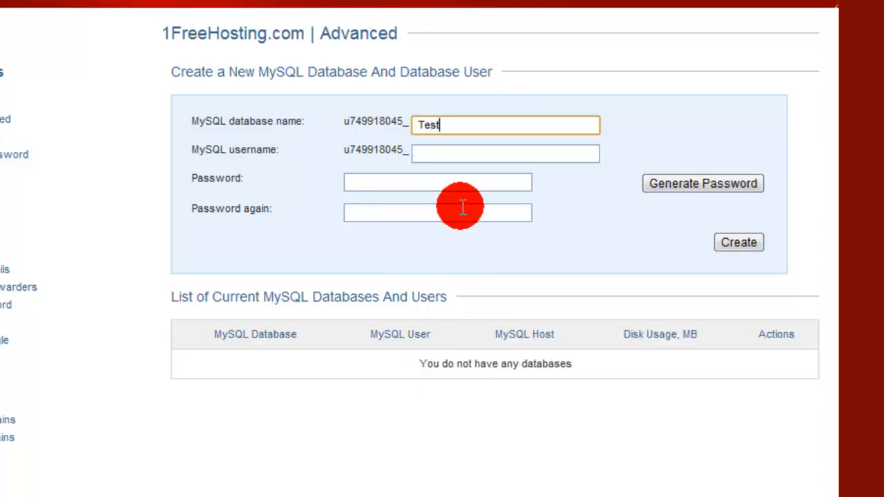
{"action": "left_click", "coordinate": [497, 153]}
{"action": "type", "text": "ky"}
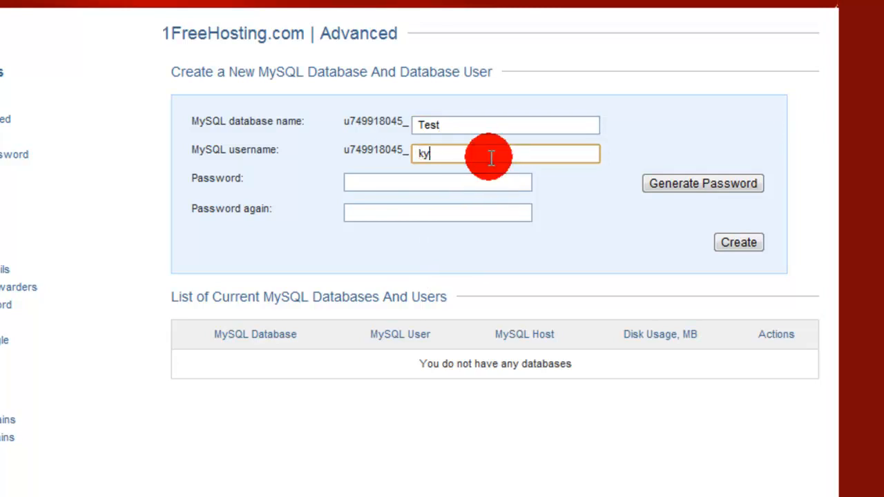
{"action": "type", "text": "le"}
Enter and repeat the database user's password, and create the MySQL database.
{"action": "left_click", "coordinate": [424, 185]}
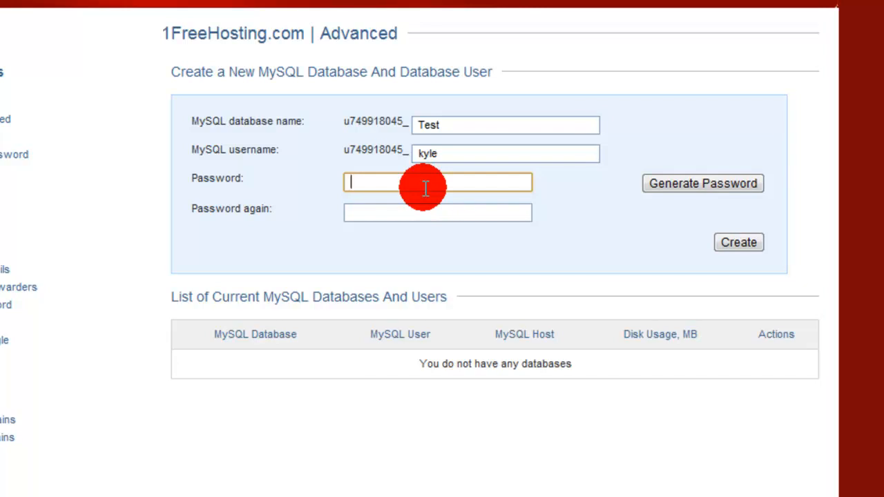
{"action": "type", "text": "***********"}
{"action": "left_click", "coordinate": [428, 211]}
{"action": "type", "text": "**"}
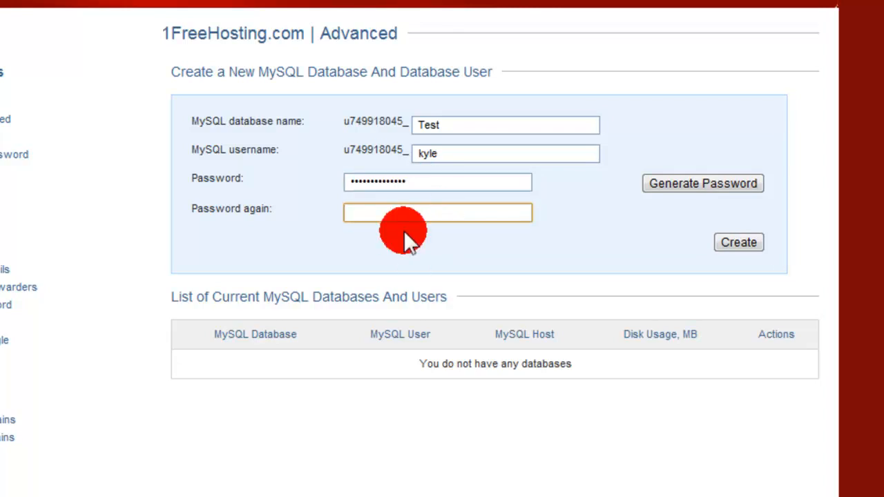
{"action": "type", "text": "******"}
{"action": "left_click", "coordinate": [738, 243]}
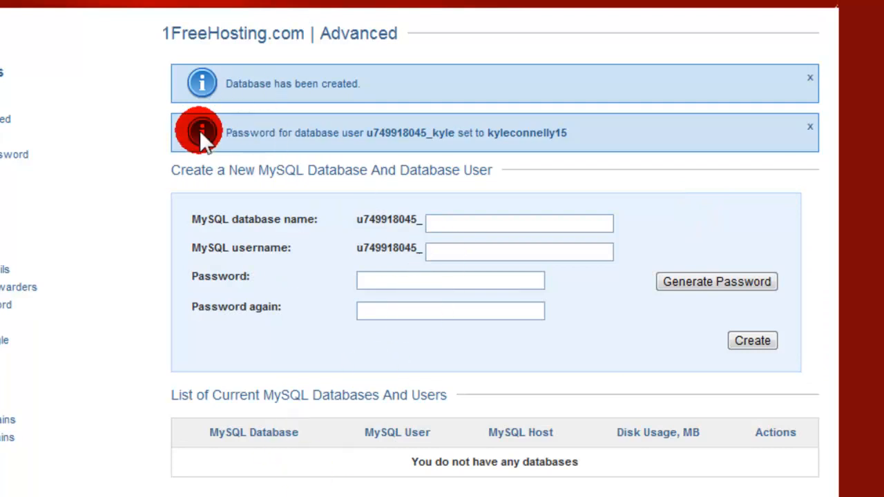
Return to the hosting control panel and switch to the mbsquad.hostingsiteforfree.com account.
{"action": "left_click", "coordinate": [73, 3]}
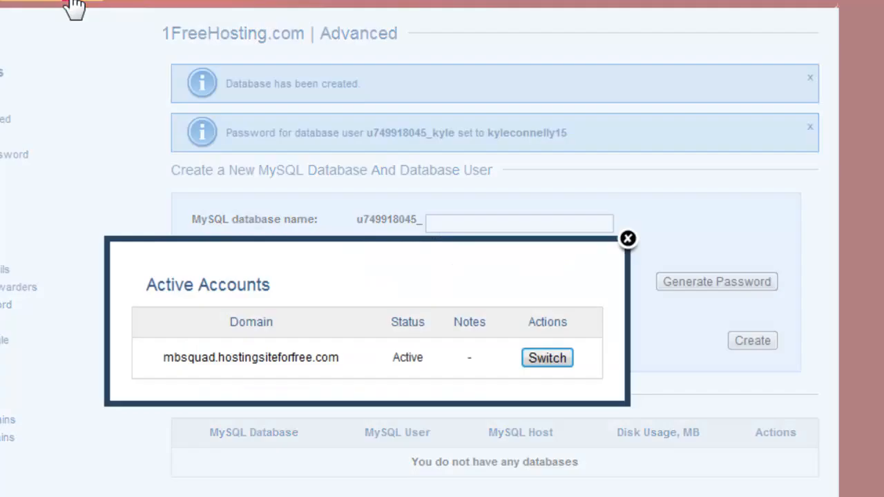
{"action": "left_click", "coordinate": [560, 369]}
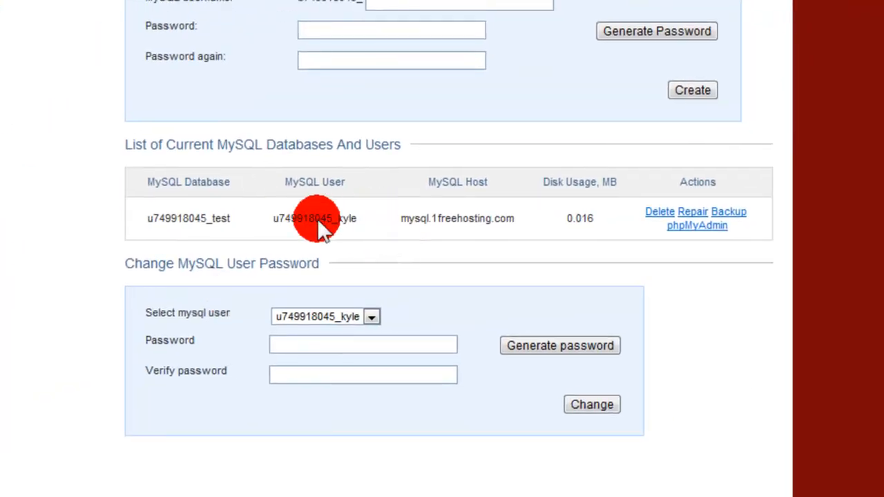
{"action": "left_click_drag", "start_coordinate": [396, 219], "coordinate": [504, 225]}
{"action": "left_click", "coordinate": [539, 215]}
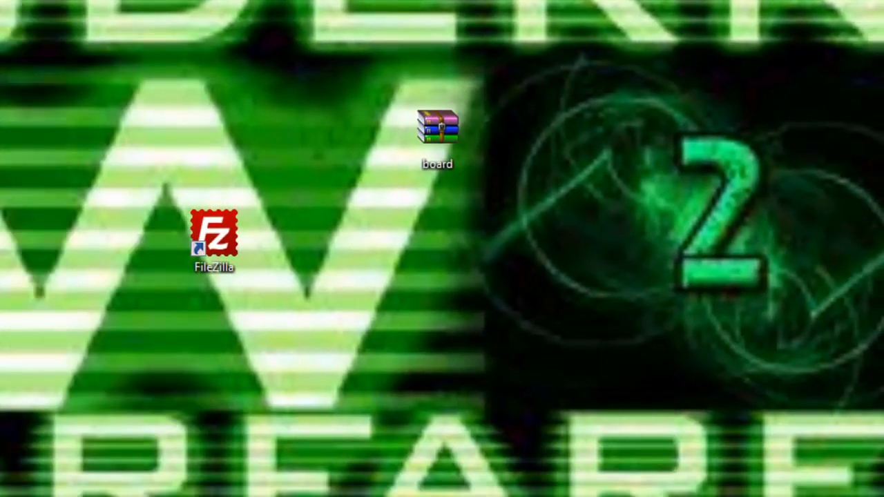
Move the FileZilla shortcut farther up on the desktop and launch FileZilla.
{"action": "left_click_drag", "start_coordinate": [218, 240], "coordinate": [218, 36]}
{"action": "left_click_drag", "start_coordinate": [236, 4], "coordinate": [193, 87]}
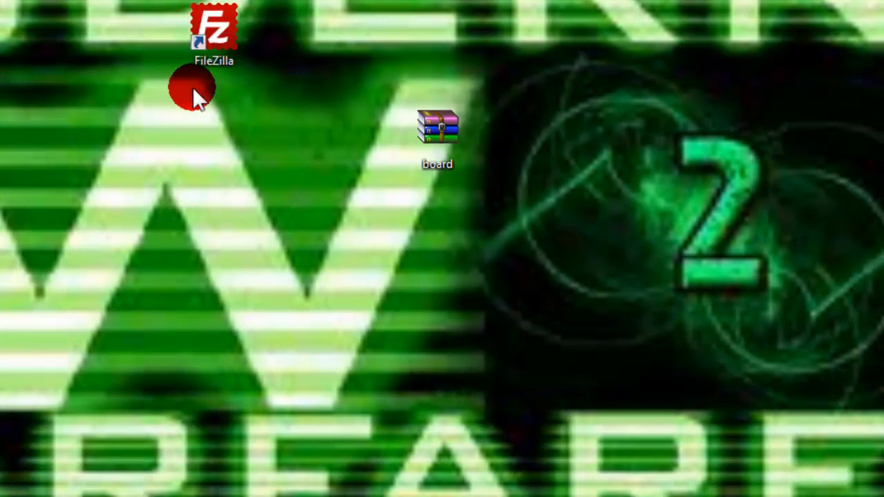
{"action": "double_click", "coordinate": [191, 51]}
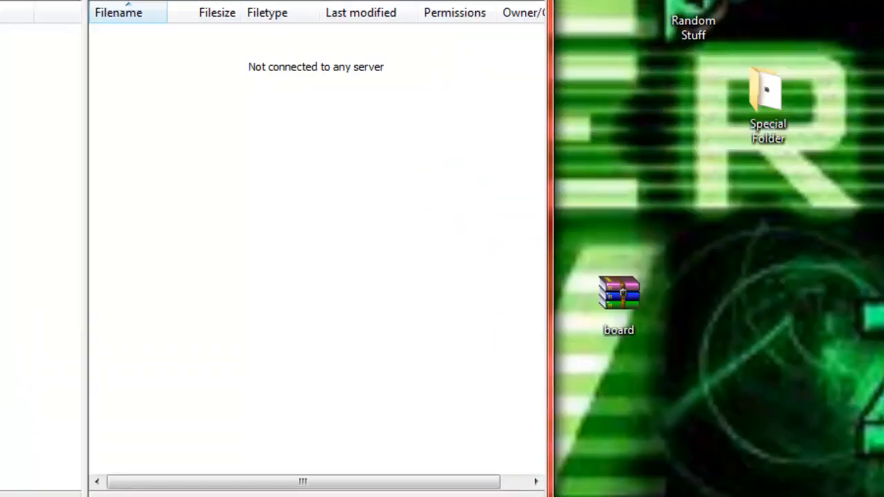
{"action": "left_click", "coordinate": [79, 74]}
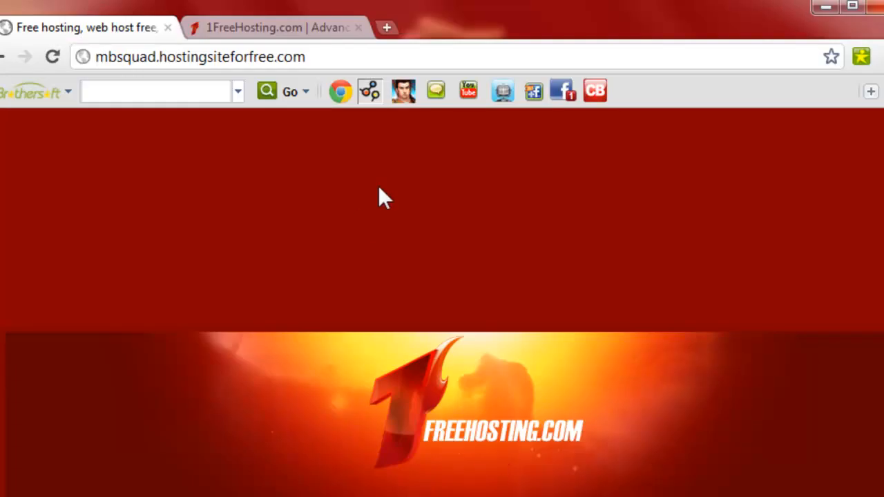
Go back to 1FreeHosting in the browser and bring up the account information for mbsquad.hostingsiteforfree.com.
{"action": "left_click", "coordinate": [65, 82]}
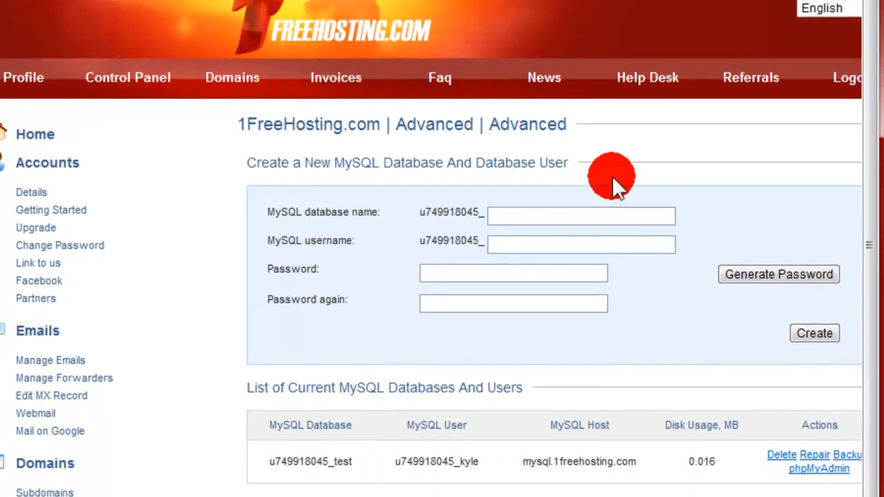
{"action": "left_click", "coordinate": [145, 86]}
{"action": "left_click", "coordinate": [555, 425]}
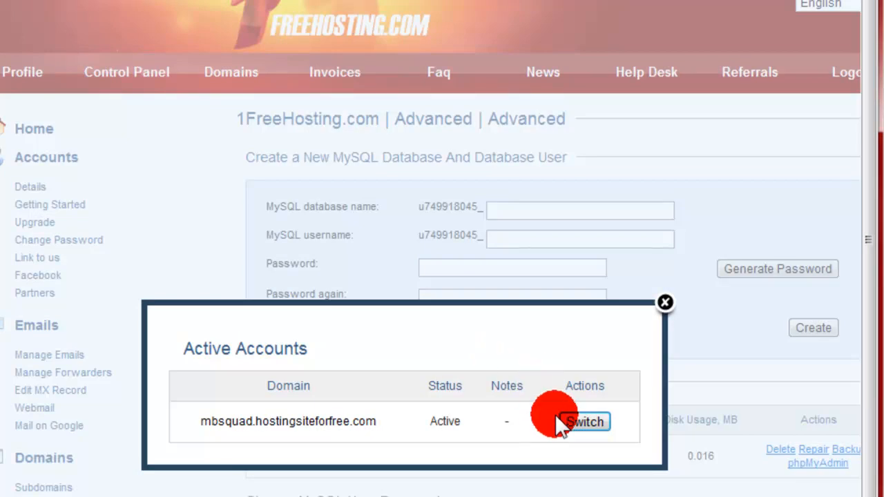
{"action": "left_click", "coordinate": [563, 419]}
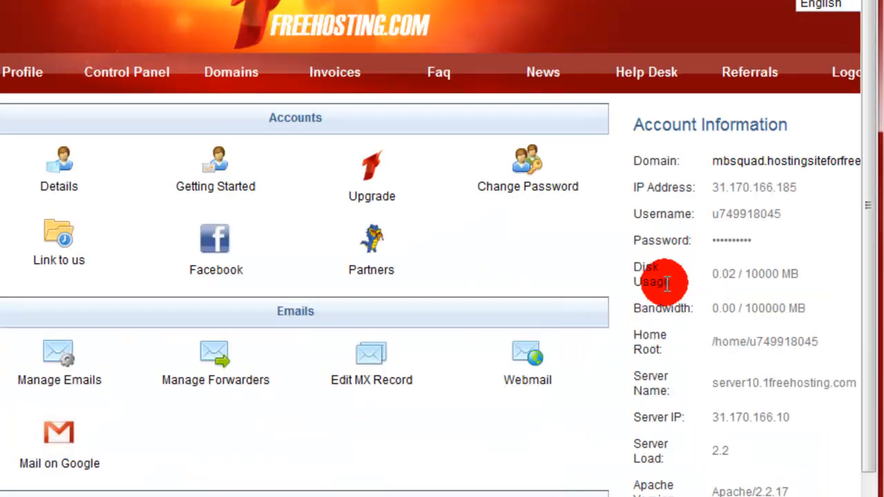
Copy the account's IP address 31.170.166.185 and paste it as the host in FileZilla.
{"action": "mouse_move", "coordinate": [800, 187]}
{"action": "left_mouse_down"}
{"action": "mouse_move", "coordinate": [718, 188]}
{"action": "mouse_move", "coordinate": [808, 186]}
{"action": "left_mouse_up"}
{"action": "key", "text": "super+c"}
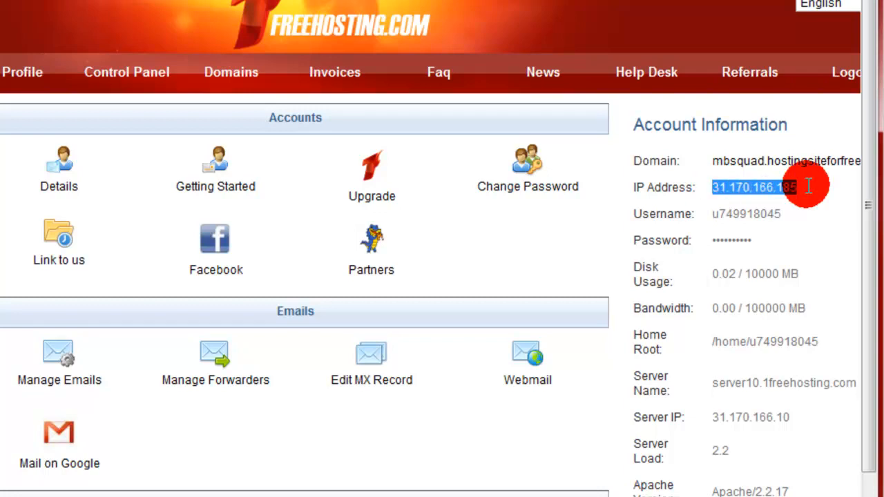
{"action": "right_click", "coordinate": [805, 185]}
{"action": "left_click", "coordinate": [747, 200]}
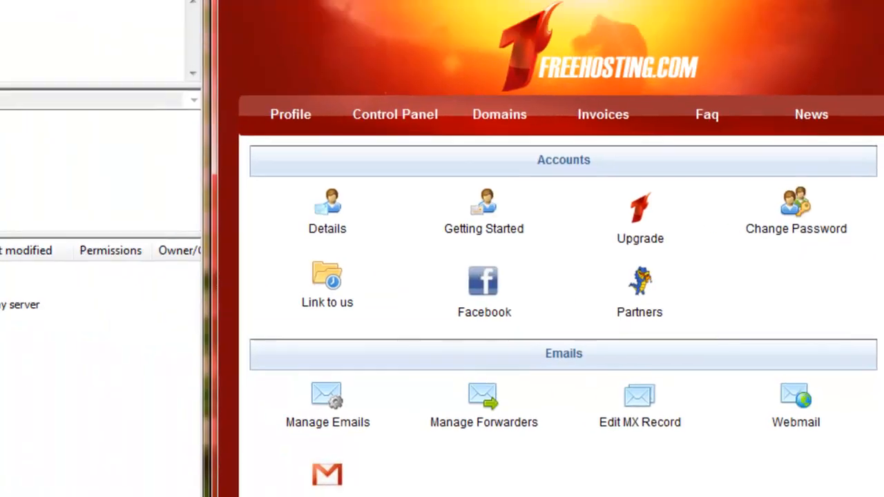
{"action": "left_click", "coordinate": [114, 93]}
{"action": "right_click", "coordinate": [134, 93]}
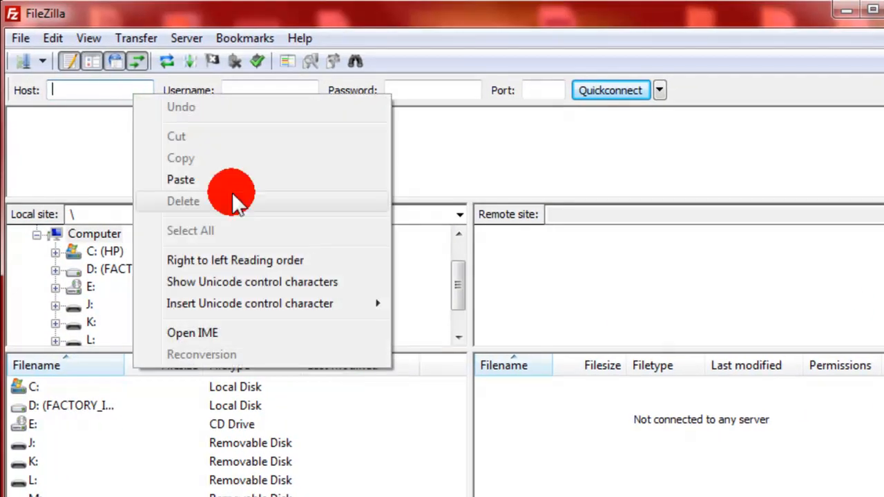
{"action": "left_click", "coordinate": [207, 180]}
Copy the hosting account username and paste it as the FTP username in FileZilla.
{"action": "left_click_drag", "start_coordinate": [789, 125], "coordinate": [709, 123]}
{"action": "right_click", "coordinate": [709, 123]}
{"action": "left_click", "coordinate": [652, 138]}
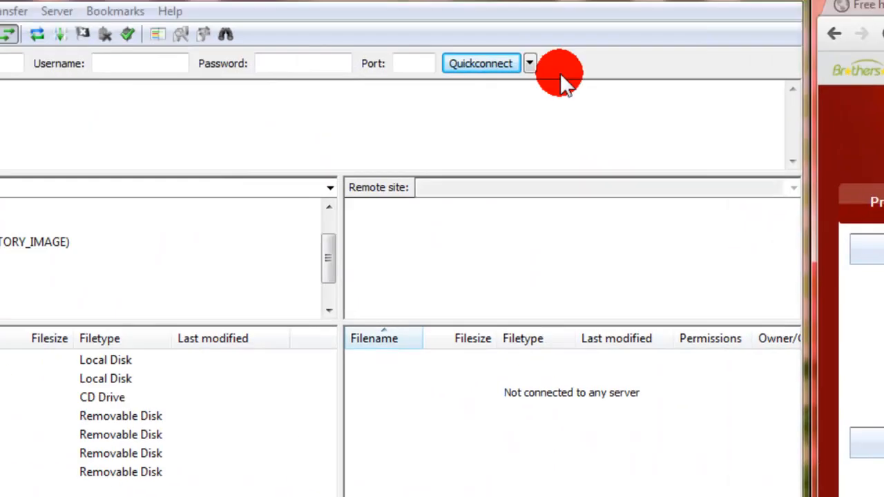
{"action": "left_click", "coordinate": [256, 90]}
{"action": "right_click", "coordinate": [267, 90]}
{"action": "left_click", "coordinate": [316, 169]}
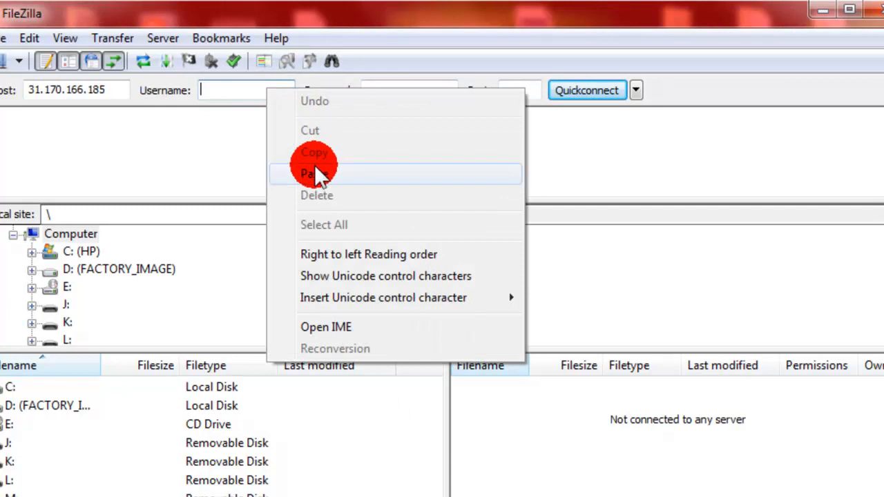
Enter the hosting account password in the FTP connection details and connect to the server.
{"action": "left_click", "coordinate": [405, 89]}
{"action": "type", "text": "••••••••••"}
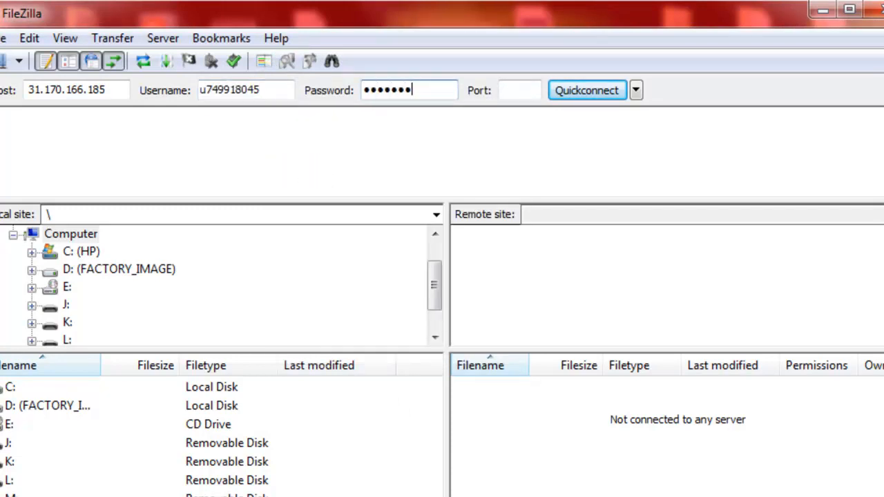
{"action": "type", "text": "•••••"}
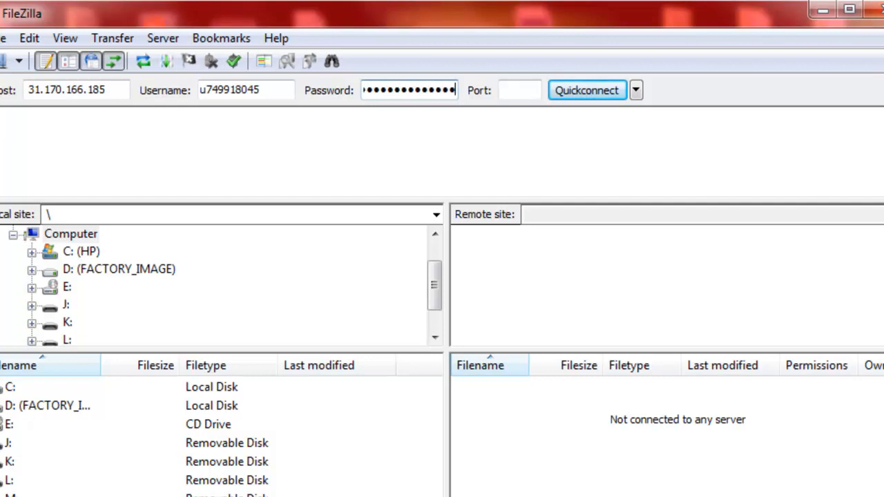
{"action": "key", "text": "Return"}
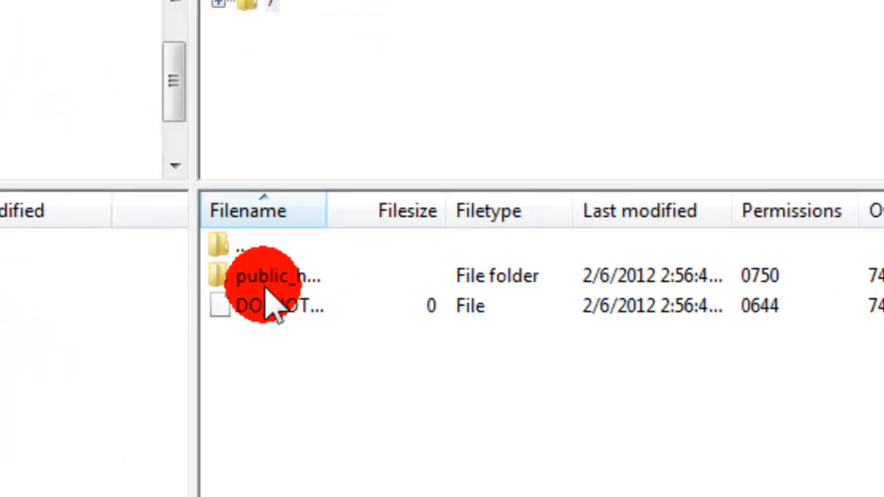
Open the server's public_html folder and delete its .htaccess and default.php files.
{"action": "double_click", "coordinate": [215, 219]}
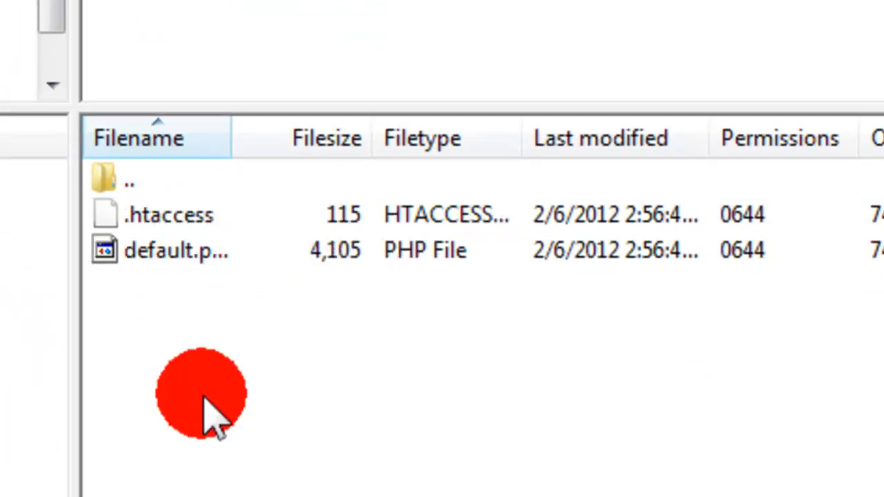
{"action": "left_click_drag", "start_coordinate": [199, 394], "coordinate": [243, 252]}
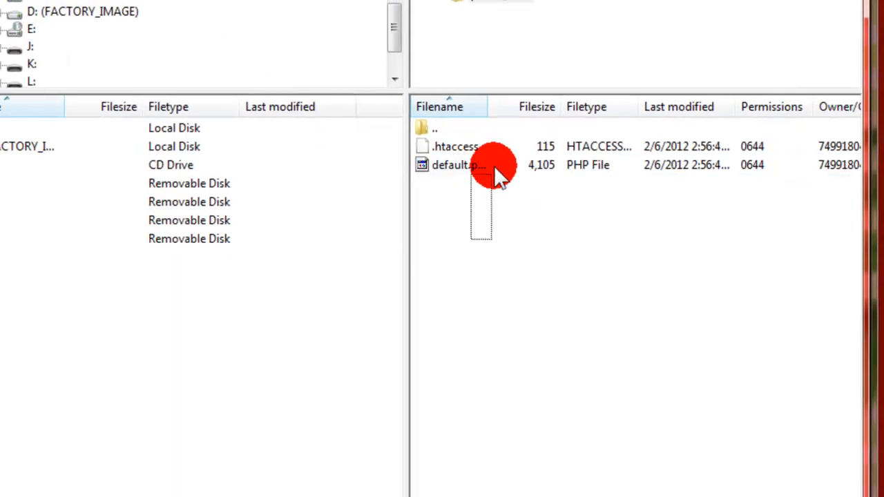
{"action": "mouse_move", "coordinate": [495, 167]}
{"action": "left_mouse_down"}
{"action": "mouse_move", "coordinate": [492, 188]}
{"action": "mouse_move", "coordinate": [491, 172]}
{"action": "left_mouse_up"}
{"action": "left_click", "coordinate": [493, 202]}
{"action": "left_click", "coordinate": [433, 143]}
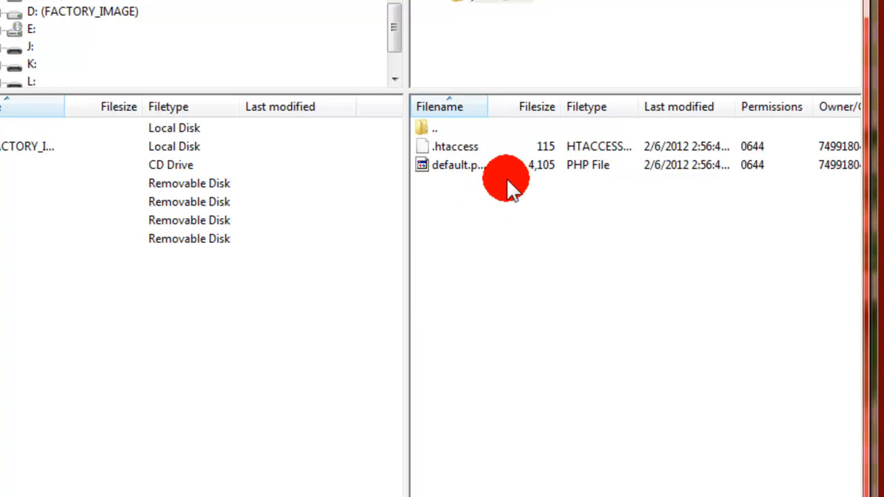
{"action": "left_click_drag", "start_coordinate": [490, 194], "coordinate": [493, 146]}
{"action": "key", "text": "Delete"}
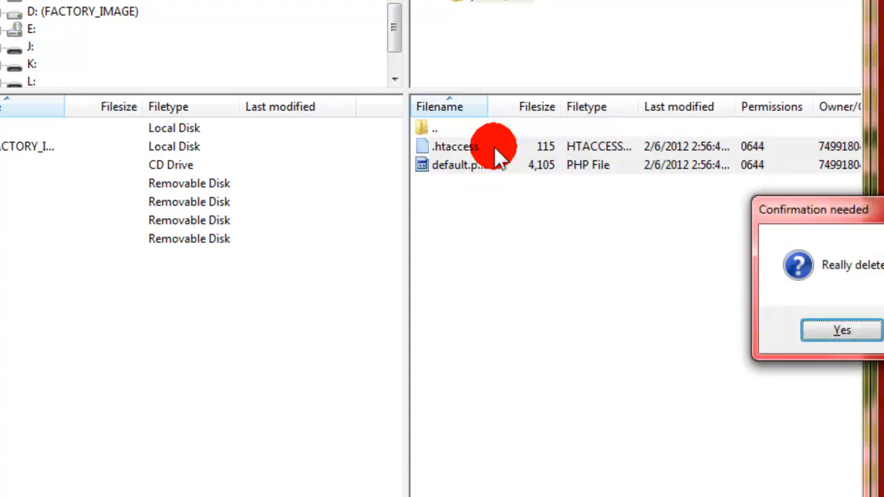
{"action": "left_click", "coordinate": [841, 330]}
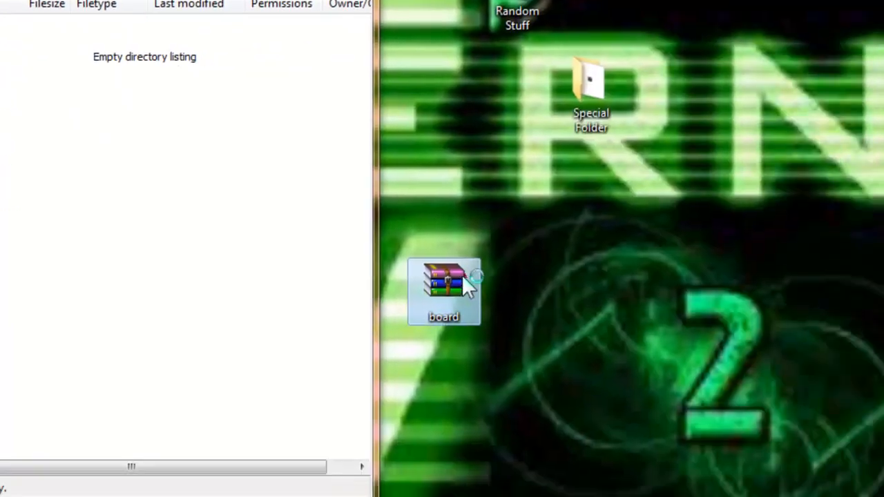
Open the board archive, browse into its board folder and upload all of the forum files to public_html.
{"action": "double_click", "coordinate": [461, 275]}
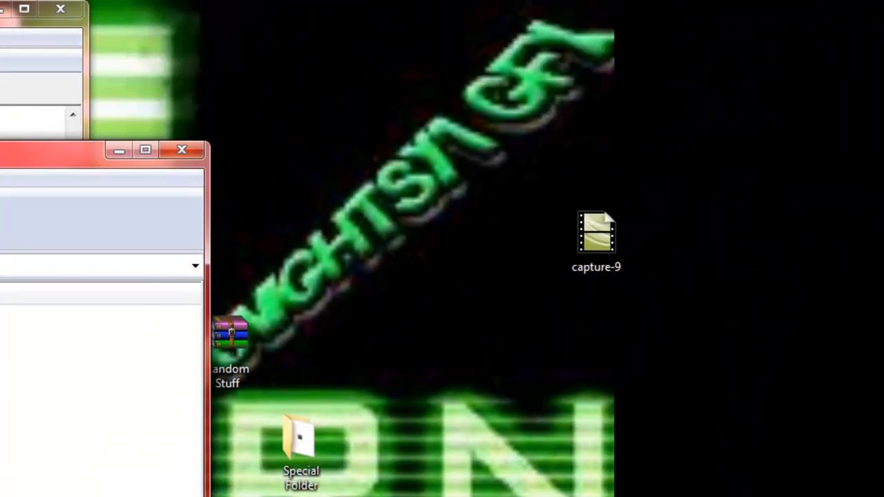
{"action": "left_click", "coordinate": [181, 150]}
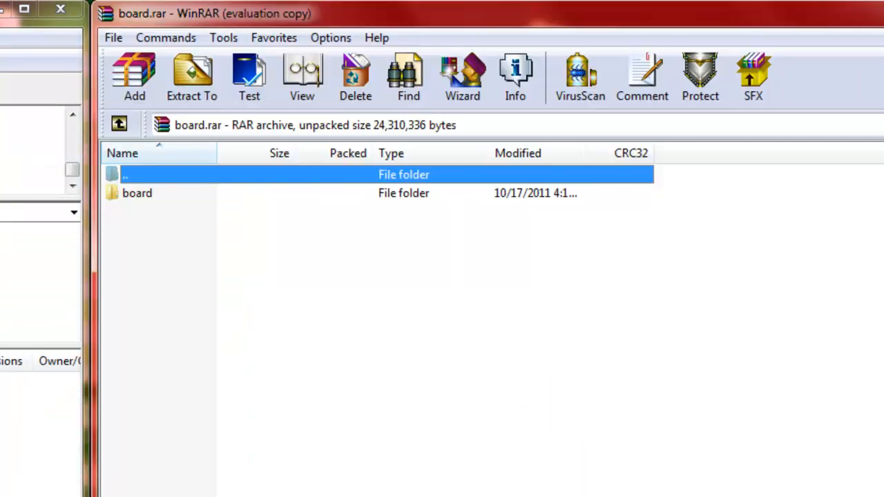
{"action": "left_click", "coordinate": [188, 200]}
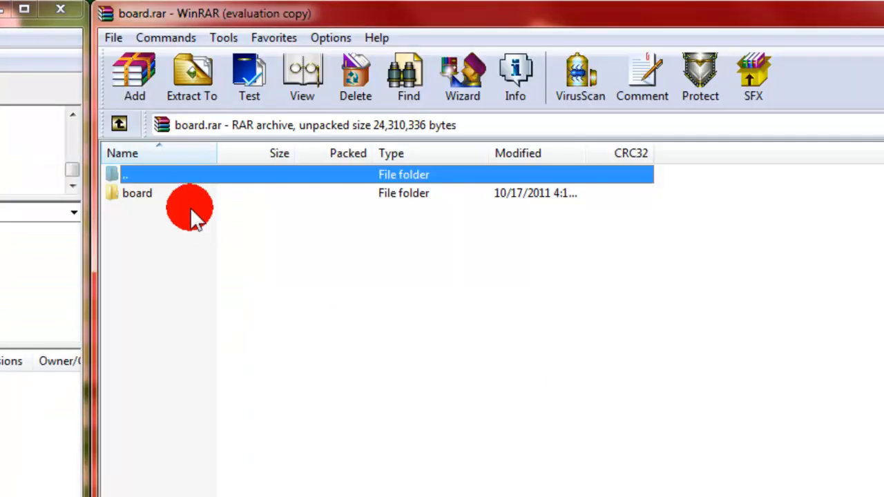
{"action": "double_click", "coordinate": [188, 200]}
{"action": "double_click", "coordinate": [191, 228]}
{"action": "left_click_drag", "start_coordinate": [211, 490], "coordinate": [167, 194]}
{"action": "left_click_drag", "start_coordinate": [158, 227], "coordinate": [338, 319]}
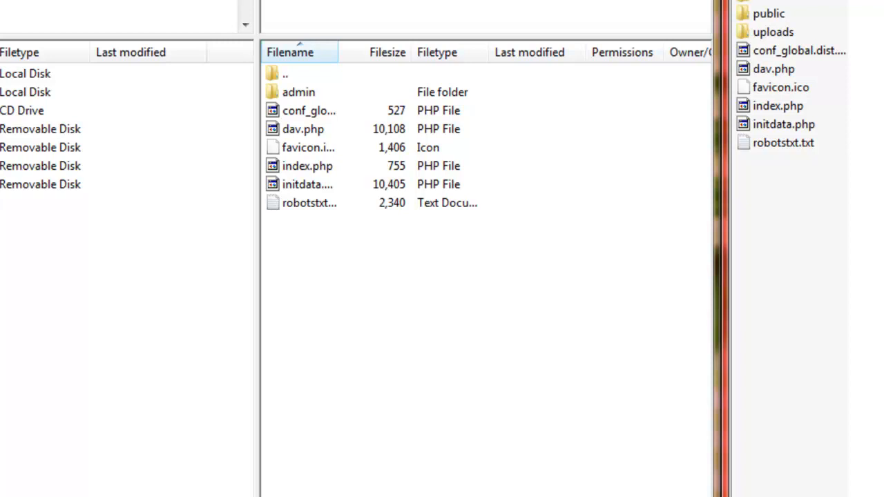
{"action": "key", "text": "alt+Tab"}
{"action": "left_click", "coordinate": [126, 351]}
{"action": "left_click", "coordinate": [297, 165]}
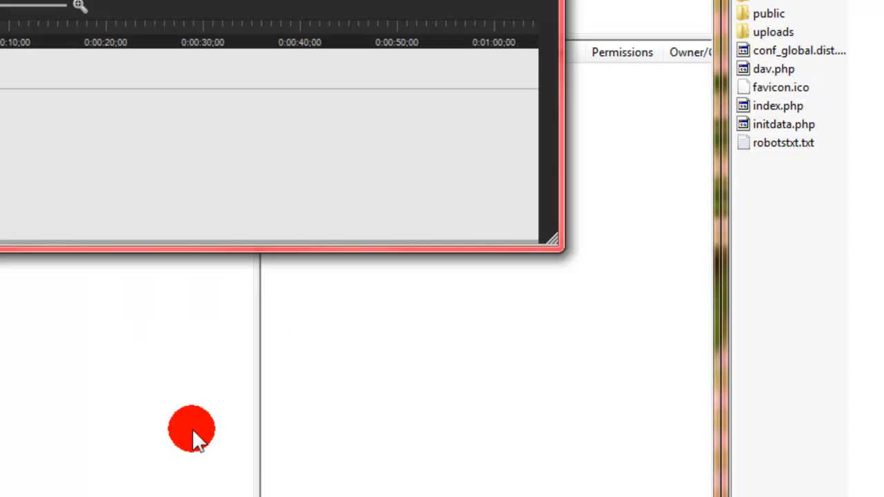
{"action": "key", "text": "super+Down"}
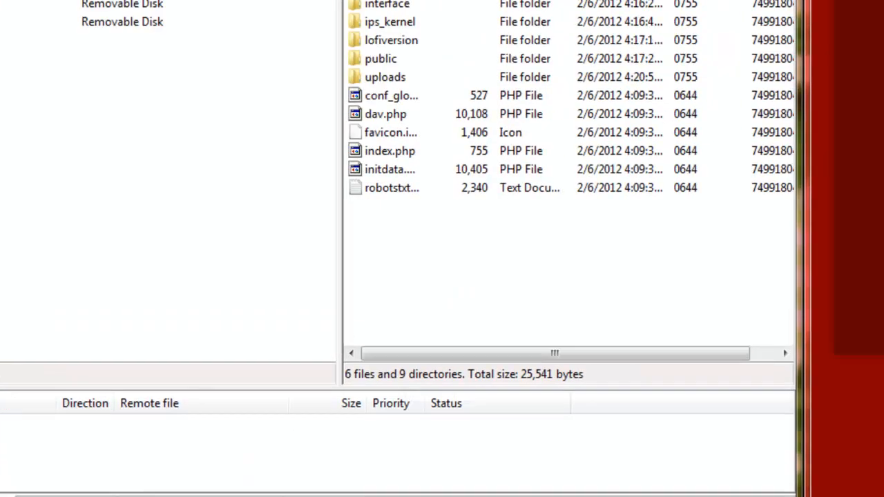
Load the site's Invision Power Board 3.2 installer, proceed past the requirements and agree to the license agreement.
{"action": "key", "text": "Return"}
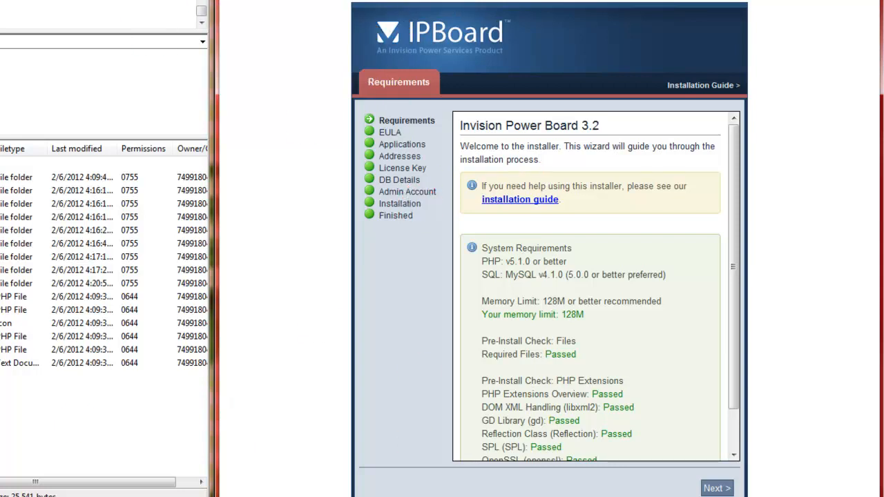
{"action": "left_click", "coordinate": [719, 489]}
{"action": "left_click", "coordinate": [464, 341]}
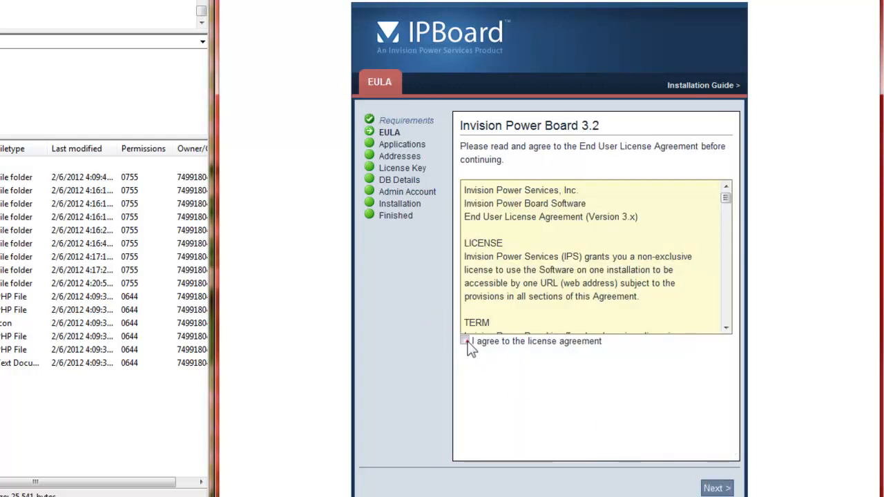
{"action": "left_click", "coordinate": [716, 488]}
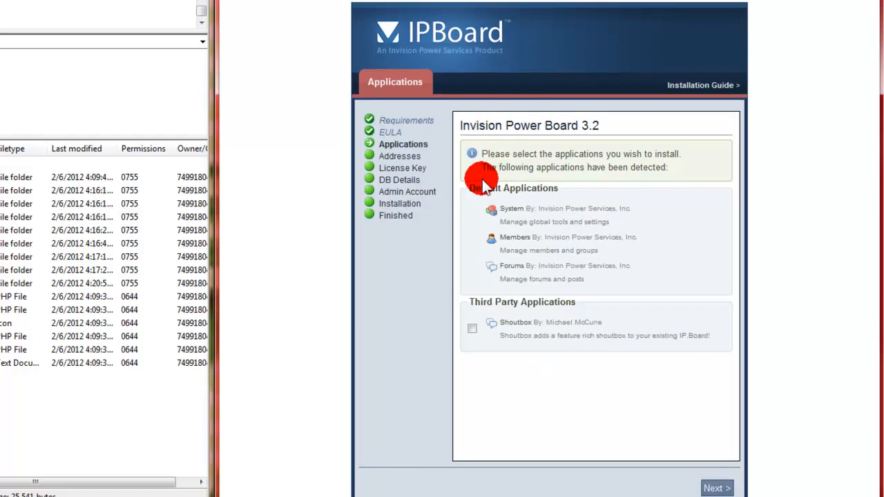
Leave the third-party Shoutbox application unselected and continue the installation with the default applications.
{"action": "left_click_drag", "start_coordinate": [468, 307], "coordinate": [615, 308]}
{"action": "left_click", "coordinate": [615, 307]}
{"action": "left_click", "coordinate": [474, 330]}
{"action": "left_click", "coordinate": [476, 333]}
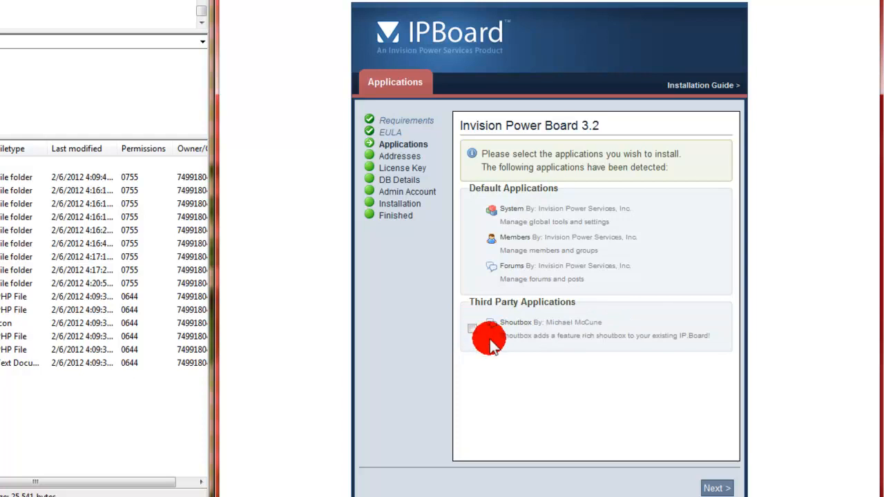
{"action": "left_click", "coordinate": [718, 487]}
Accept the installation addresses and skip the optional license key.
{"action": "left_click", "coordinate": [716, 484]}
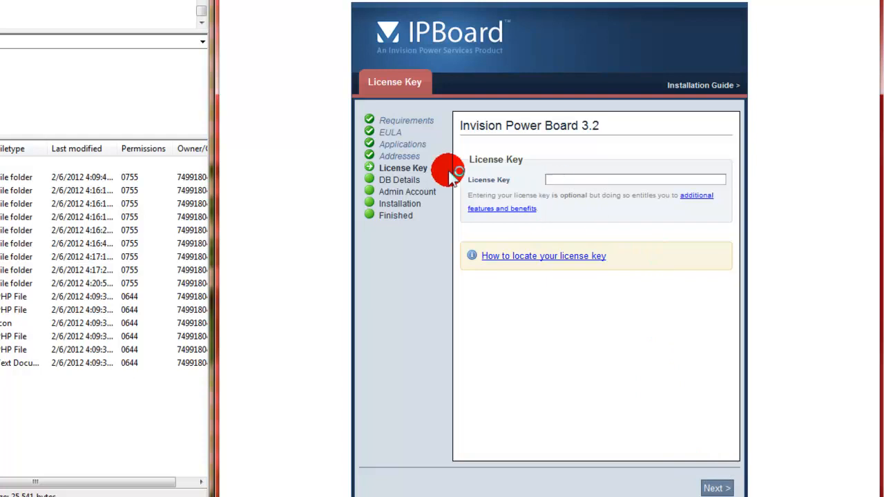
{"action": "left_click", "coordinate": [571, 181]}
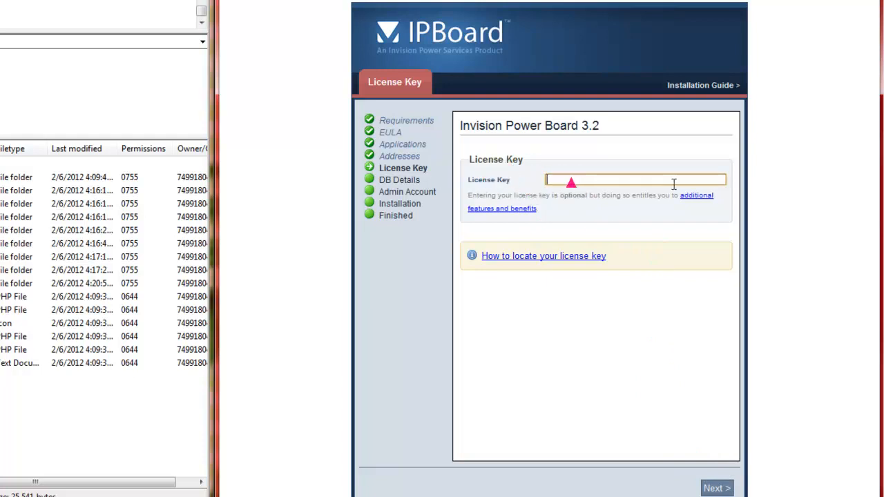
{"action": "left_click", "coordinate": [711, 488]}
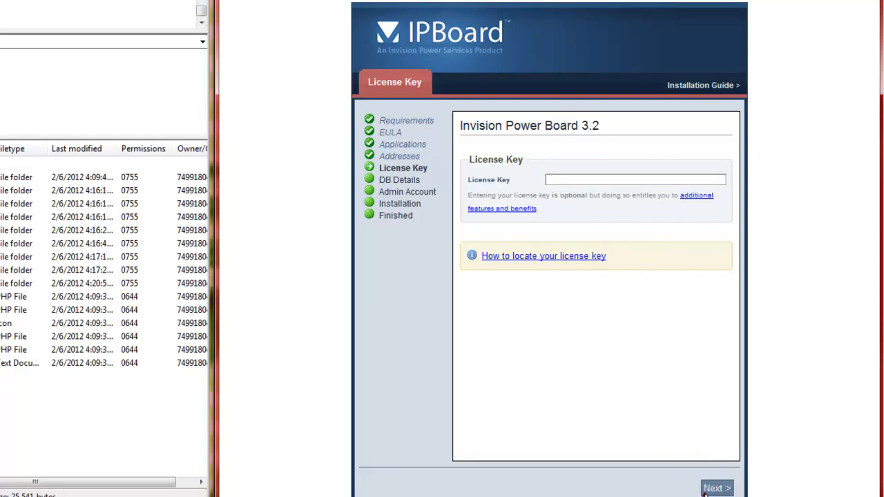
Open the MySQL Databases page in the 1FreeHosting control panel to look up the SQL host for the installer.
{"action": "double_click", "coordinate": [573, 221]}
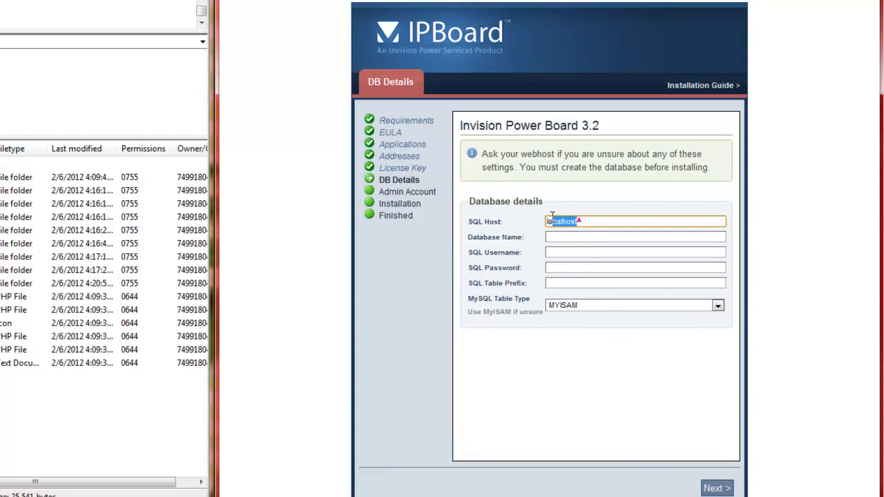
{"action": "left_click", "coordinate": [573, 221]}
{"action": "double_click", "coordinate": [573, 222]}
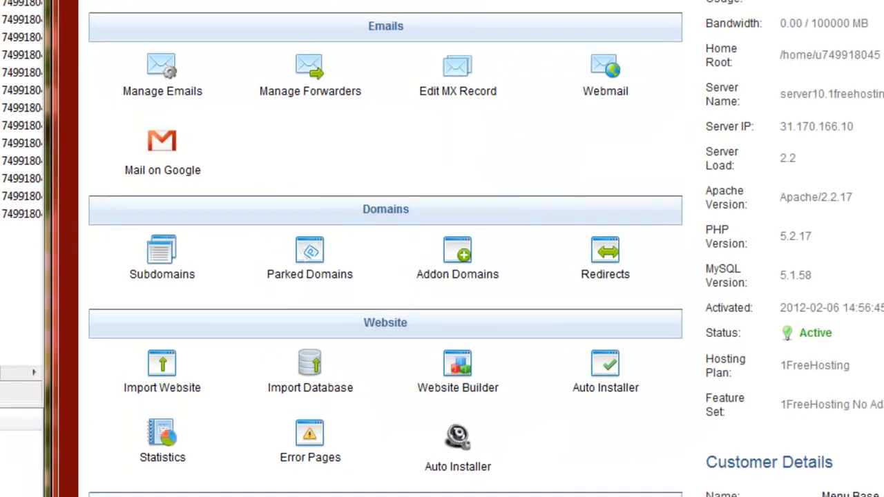
{"action": "scroll", "coordinate": [207, 304], "scroll_direction": "down", "scroll_amount": 5}
{"action": "scroll", "coordinate": [210, 314], "scroll_direction": "down", "scroll_amount": 3}
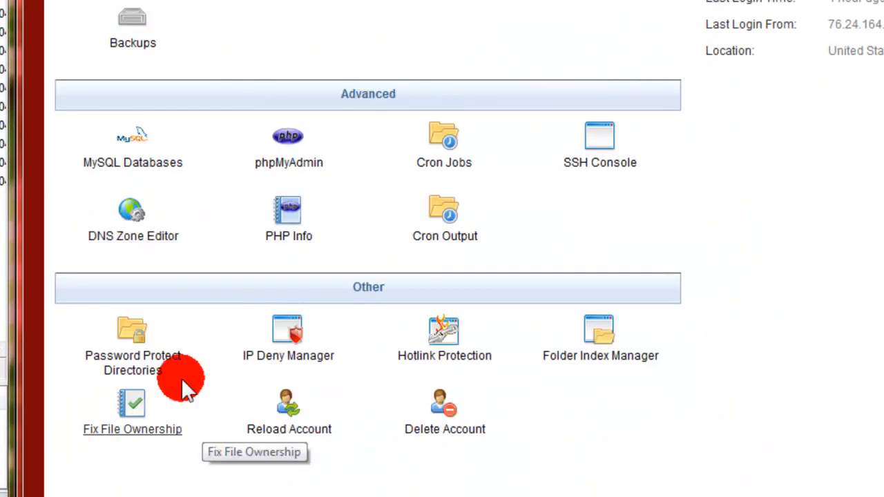
{"action": "left_click", "coordinate": [160, 167]}
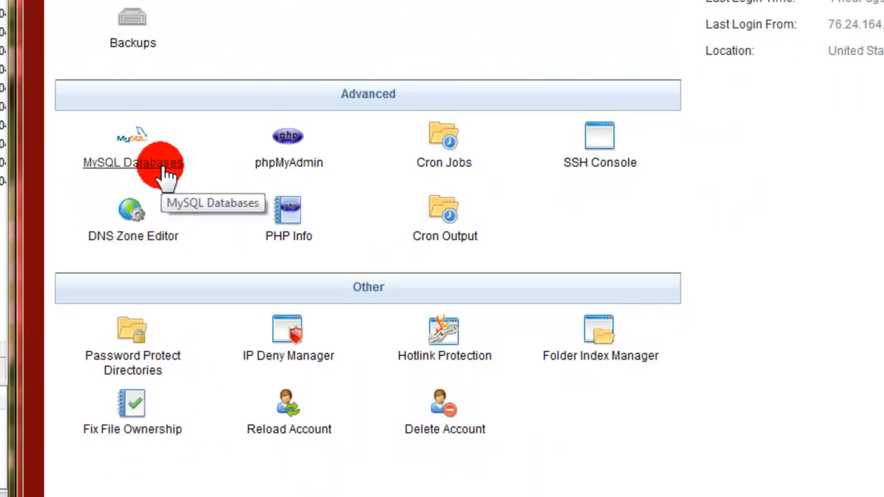
{"action": "left_click", "coordinate": [161, 174]}
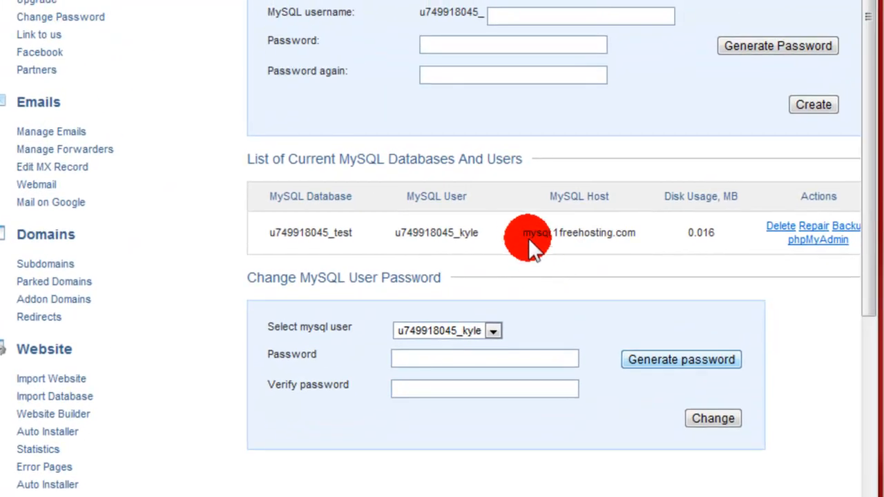
Copy the MySQL host mysql.1freehosting.com from the database list and replace the installer's SQL Host value with it.
{"action": "left_click_drag", "start_coordinate": [522, 233], "coordinate": [636, 233]}
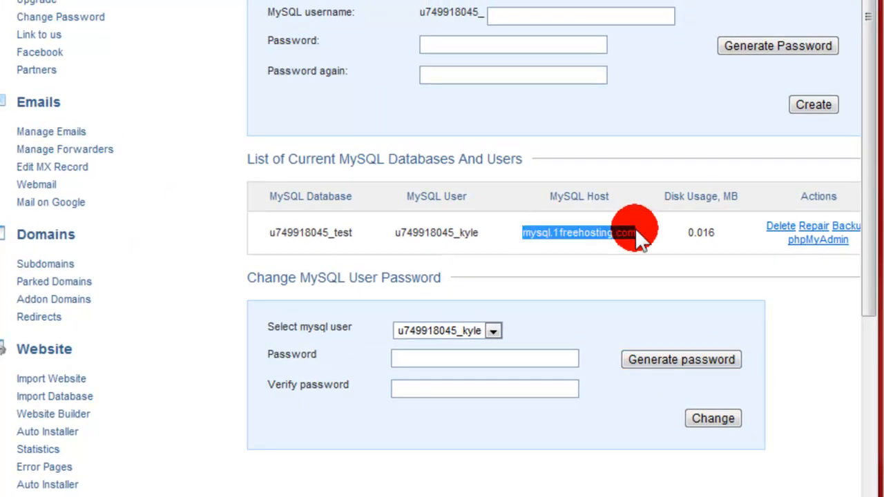
{"action": "right_click", "coordinate": [634, 233]}
{"action": "left_click", "coordinate": [654, 240]}
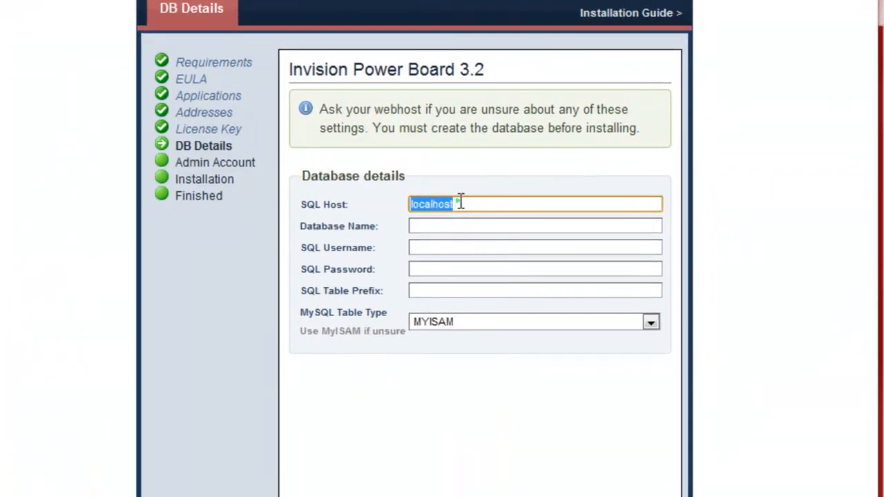
{"action": "right_click", "coordinate": [459, 201]}
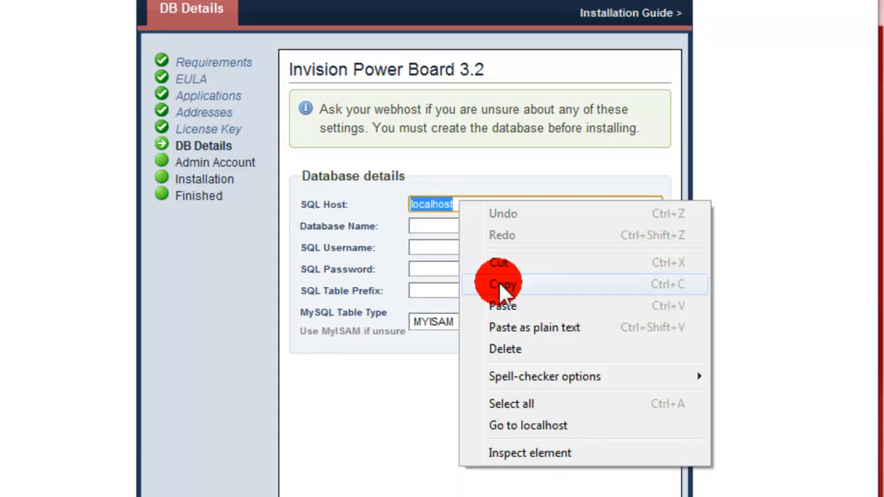
{"action": "left_click", "coordinate": [499, 301]}
Copy the test database's full name from the hosting database list into the installer's Database Name.
{"action": "left_click", "coordinate": [469, 224]}
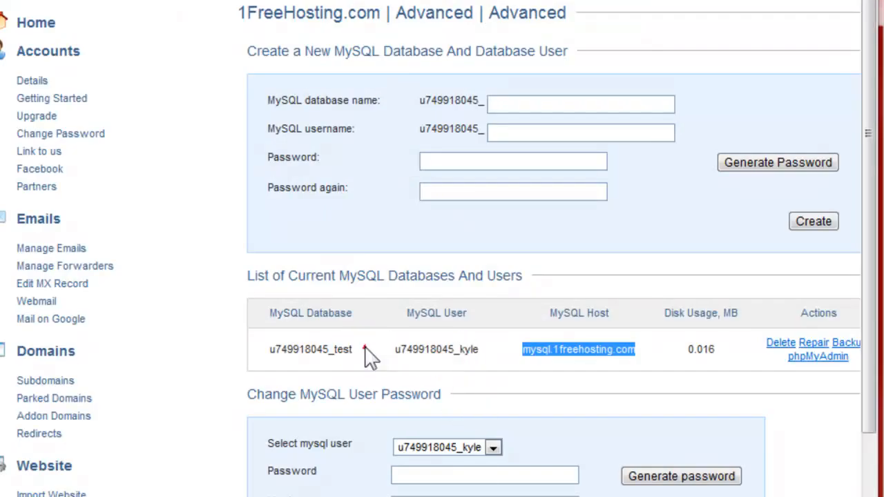
{"action": "left_click_drag", "start_coordinate": [365, 347], "coordinate": [276, 352]}
{"action": "right_click", "coordinate": [289, 350]}
{"action": "left_click", "coordinate": [331, 360]}
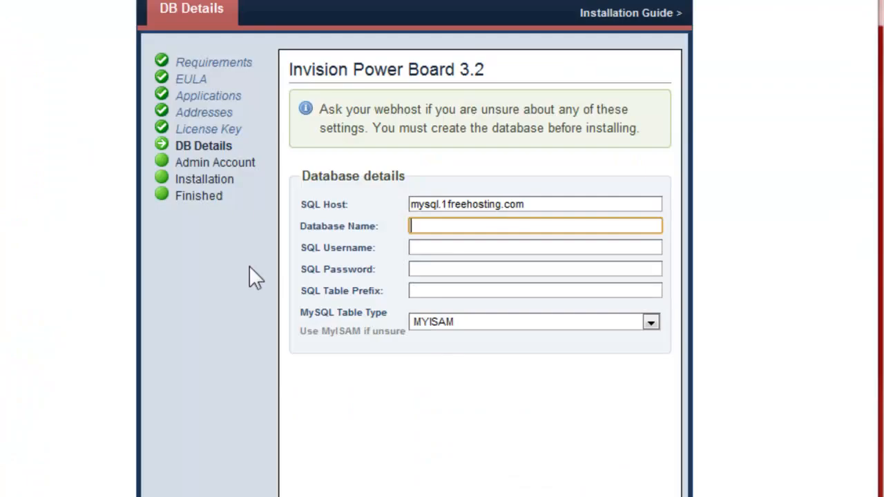
{"action": "left_click", "coordinate": [449, 234]}
{"action": "right_click", "coordinate": [447, 228]}
{"action": "left_click", "coordinate": [484, 331]}
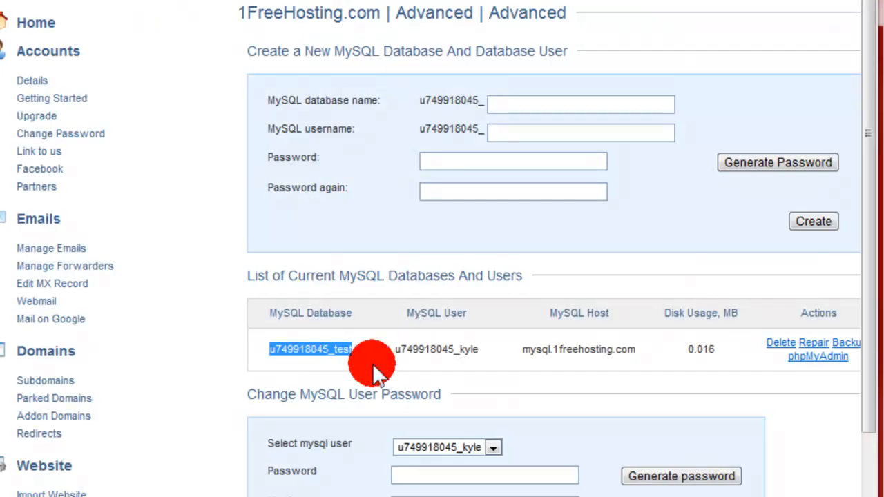
Copy the MySQL user of the test database into the installer's SQL Username.
{"action": "mouse_move", "coordinate": [493, 350]}
{"action": "left_mouse_down"}
{"action": "mouse_move", "coordinate": [404, 351]}
{"action": "mouse_move", "coordinate": [496, 354]}
{"action": "left_mouse_up"}
{"action": "right_click", "coordinate": [496, 354]}
{"action": "left_click", "coordinate": [519, 359]}
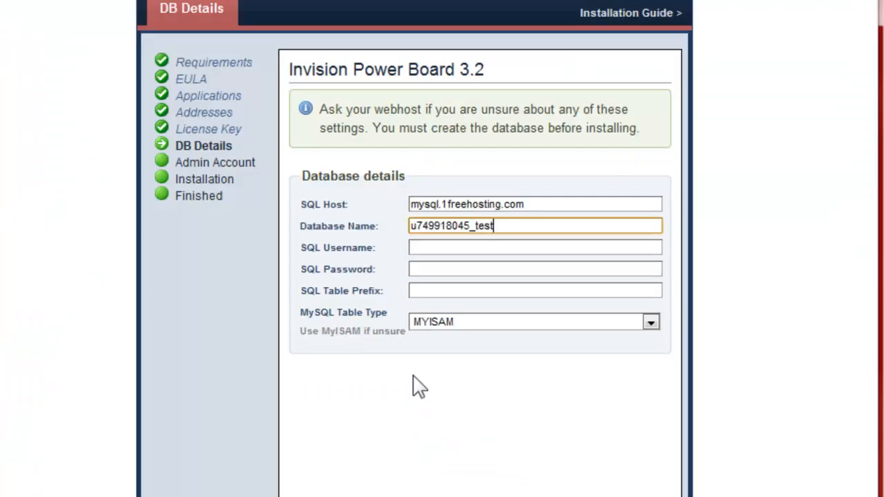
{"action": "left_click", "coordinate": [457, 250]}
{"action": "right_click", "coordinate": [477, 247]}
{"action": "left_click", "coordinate": [507, 343]}
Enter the SQL password, leave the table prefix empty and the table type at MYISAM, and continue to the admin account.
{"action": "left_click", "coordinate": [497, 269]}
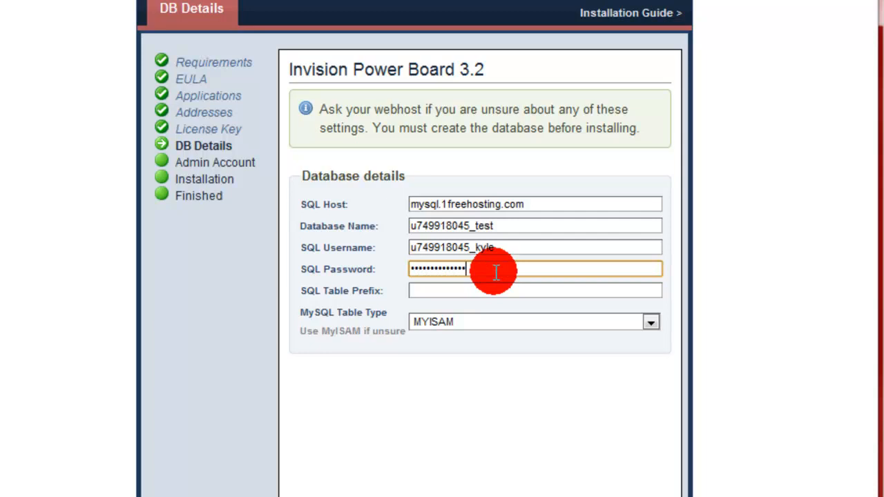
{"action": "left_click", "coordinate": [433, 271]}
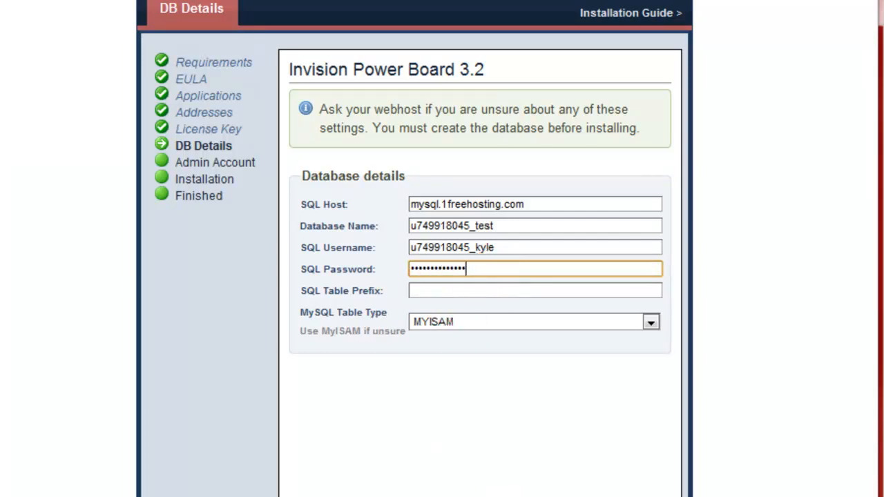
{"action": "scroll", "coordinate": [433, 271], "scroll_direction": "down", "scroll_amount": 1}
{"action": "scroll", "coordinate": [667, 386], "scroll_direction": "down", "scroll_amount": 4}
{"action": "left_click", "coordinate": [661, 316]}
{"action": "scroll", "coordinate": [664, 457], "scroll_direction": "up", "scroll_amount": 2}
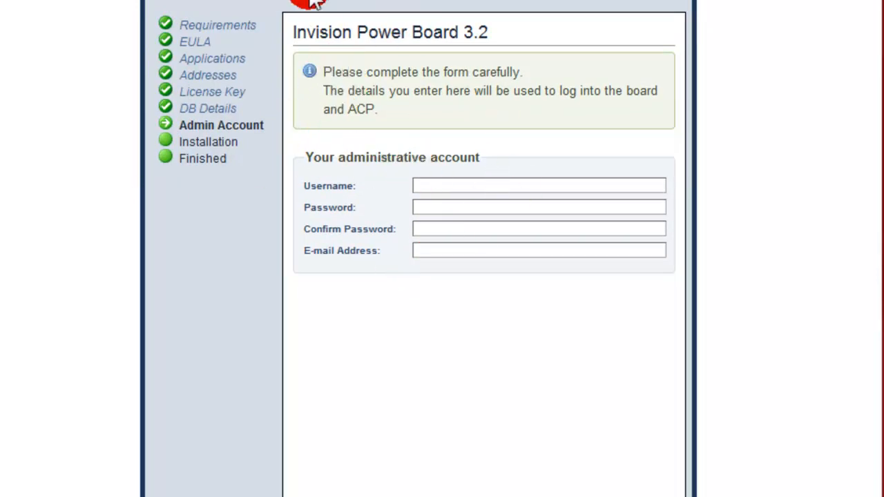
Set the administrative account's username to Admin, then enter and confirm its password.
{"action": "left_click_drag", "start_coordinate": [373, 112], "coordinate": [393, 126]}
{"action": "left_click", "coordinate": [449, 179]}
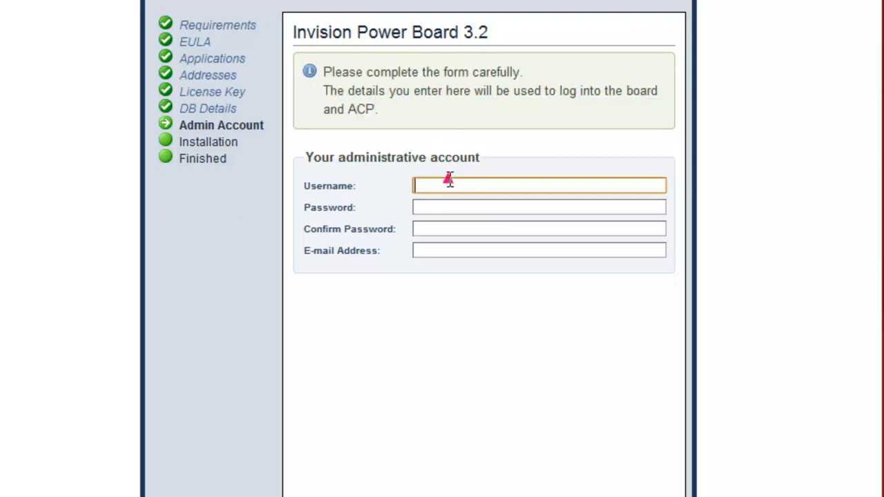
{"action": "type", "text": "Admin"}
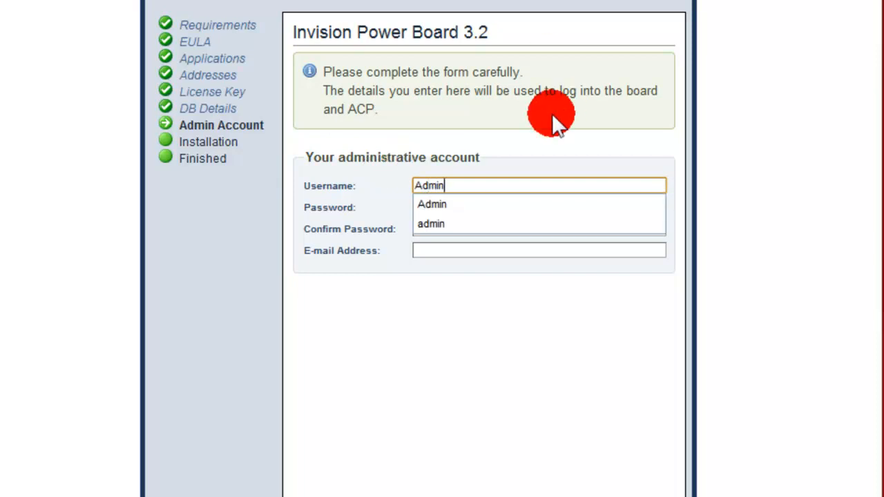
{"action": "left_click", "coordinate": [428, 210]}
{"action": "left_click", "coordinate": [436, 219]}
{"action": "left_click", "coordinate": [435, 218]}
{"action": "left_click", "coordinate": [434, 211]}
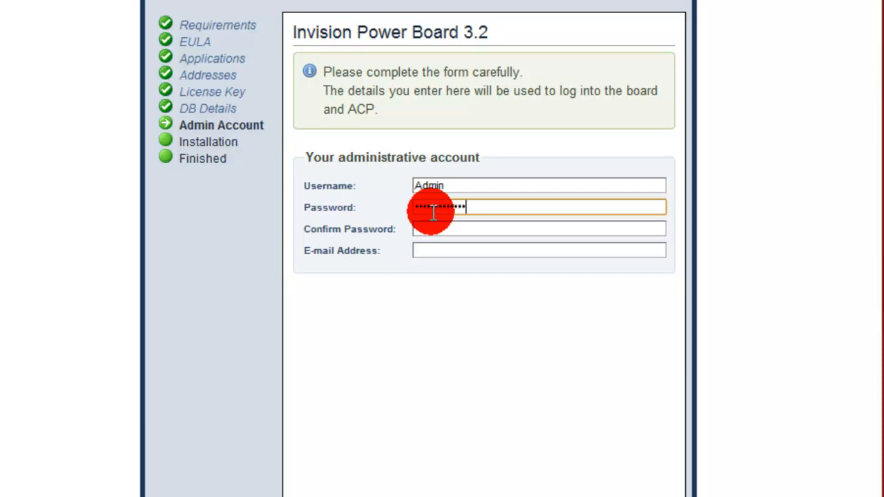
{"action": "left_click", "coordinate": [431, 225]}
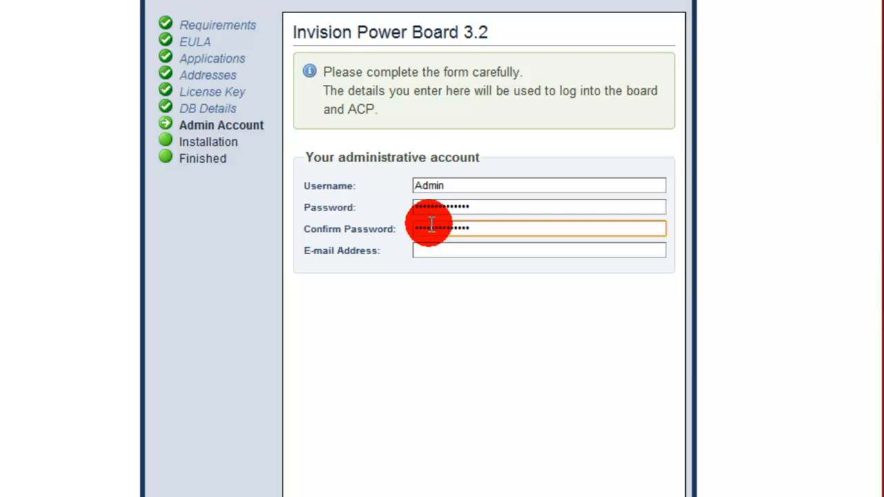
Fill in the administrator's e-mail address, submit the admin account details and start the IP.Board installation.
{"action": "left_click", "coordinate": [447, 247]}
{"action": "type", "text": "menubase"}
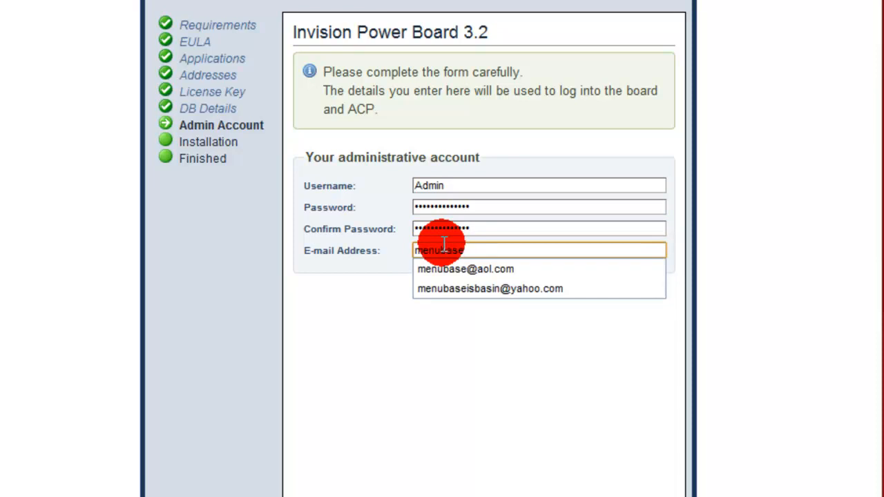
{"action": "type", "text": "i"}
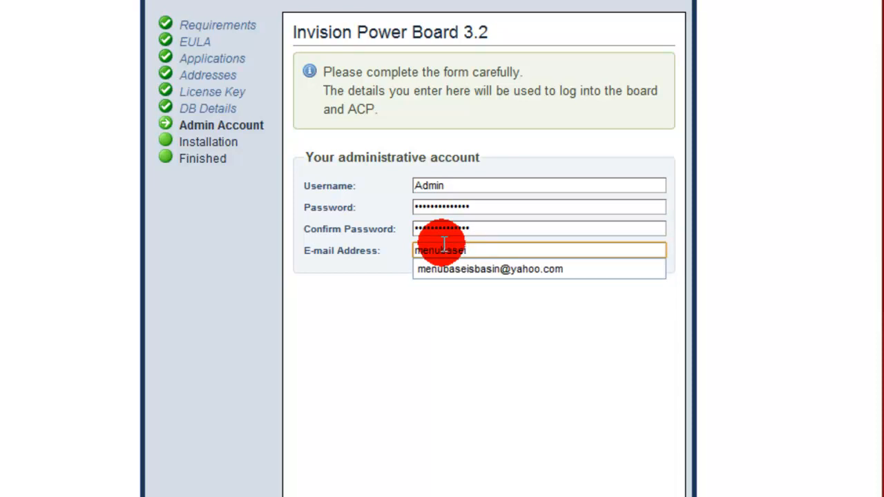
{"action": "left_click", "coordinate": [454, 269]}
{"action": "key", "text": "Return"}
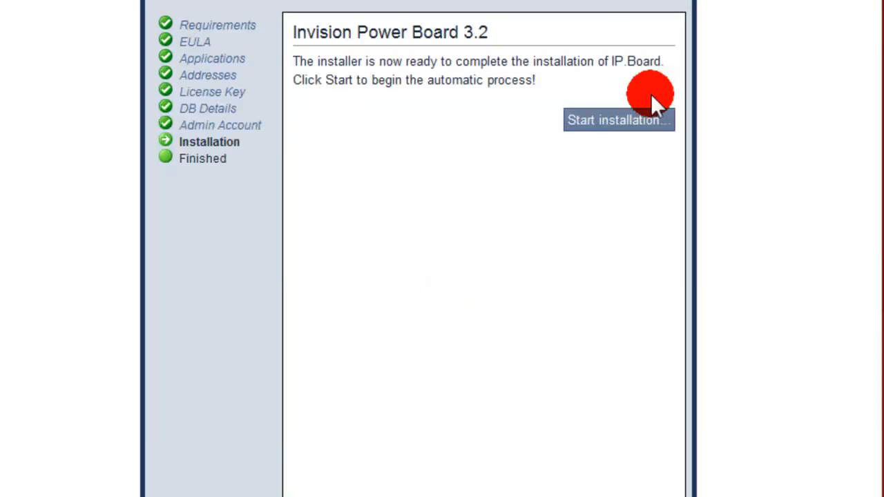
{"action": "left_click", "coordinate": [612, 121]}
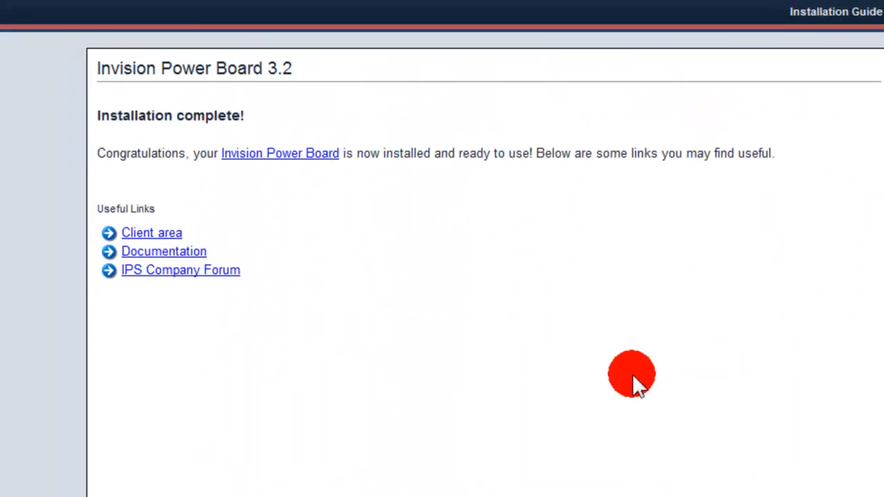
Shorten the installer's web address to mbsquad.hostingsiteforfree.com and load the new forum's home page.
{"action": "left_click_drag", "start_coordinate": [97, 116], "coordinate": [320, 127]}
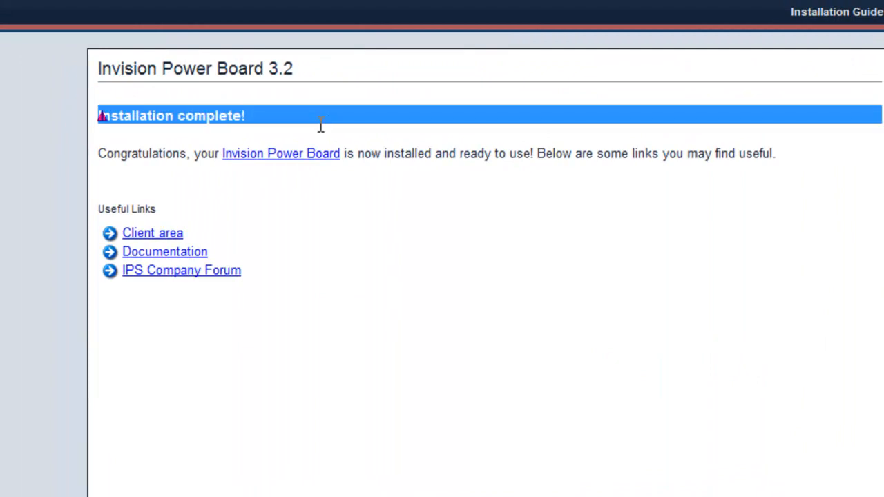
{"action": "left_click", "coordinate": [315, 124]}
{"action": "left_click", "coordinate": [331, 7]}
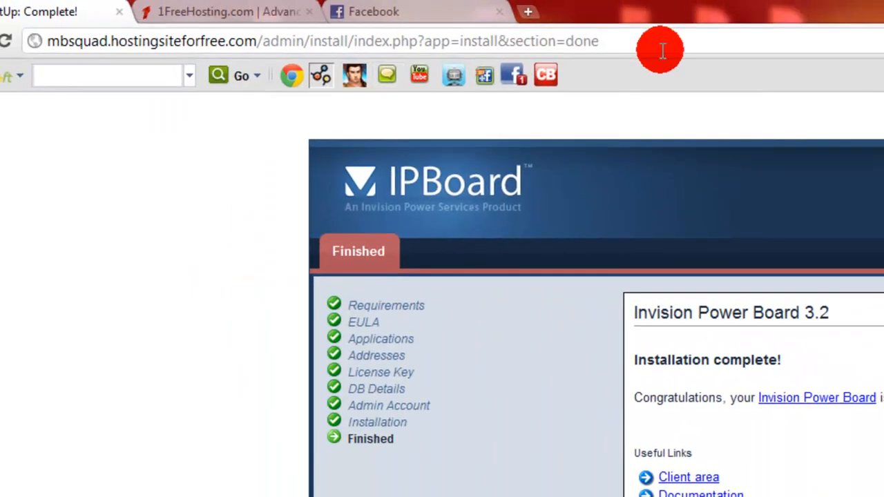
{"action": "left_click_drag", "start_coordinate": [662, 50], "coordinate": [263, 42]}
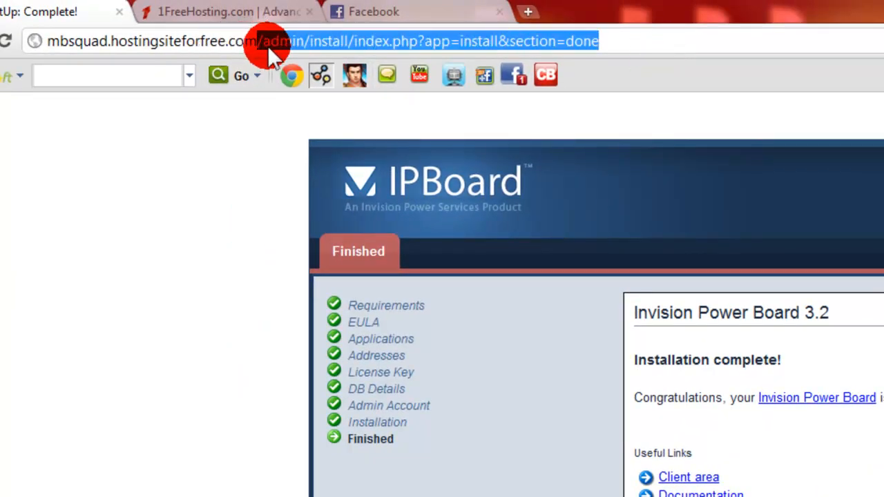
{"action": "key", "text": "BackSpace"}
{"action": "key", "text": "Return"}
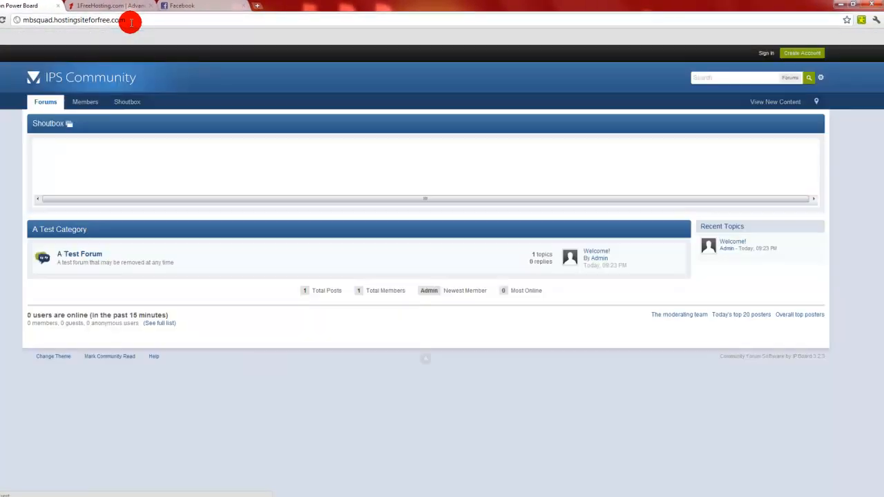
View the forum's sign-in form and close it without signing in.
{"action": "left_click", "coordinate": [766, 53]}
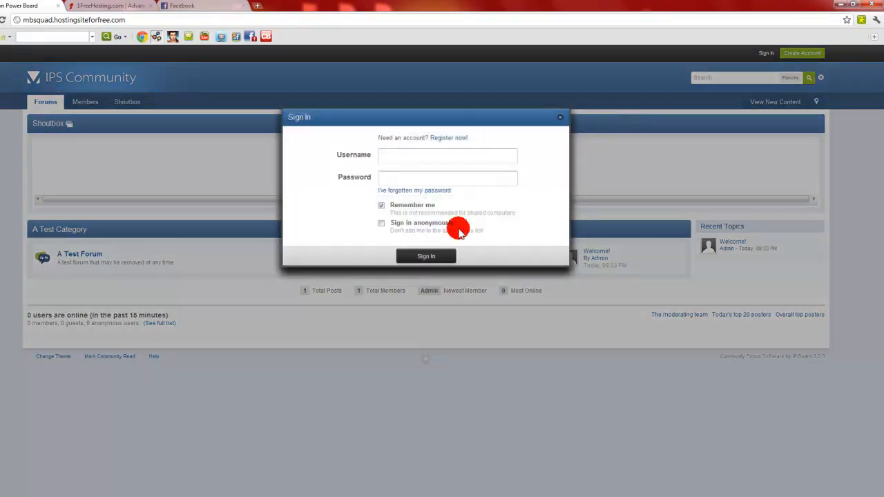
{"action": "left_click", "coordinate": [384, 157]}
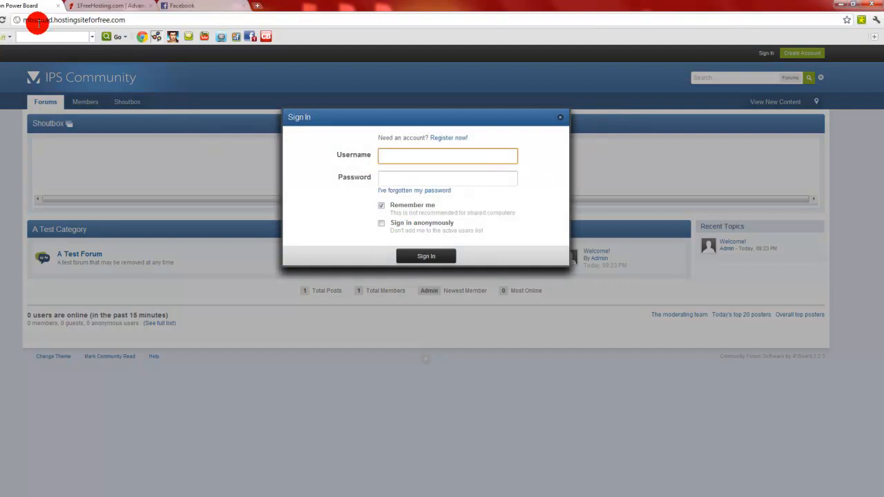
{"action": "left_click", "coordinate": [558, 118]}
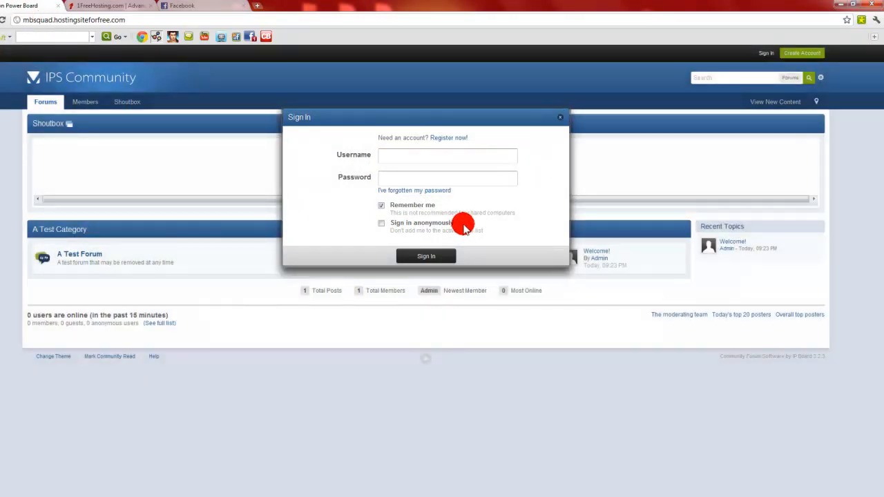
{"action": "left_click", "coordinate": [559, 119]}
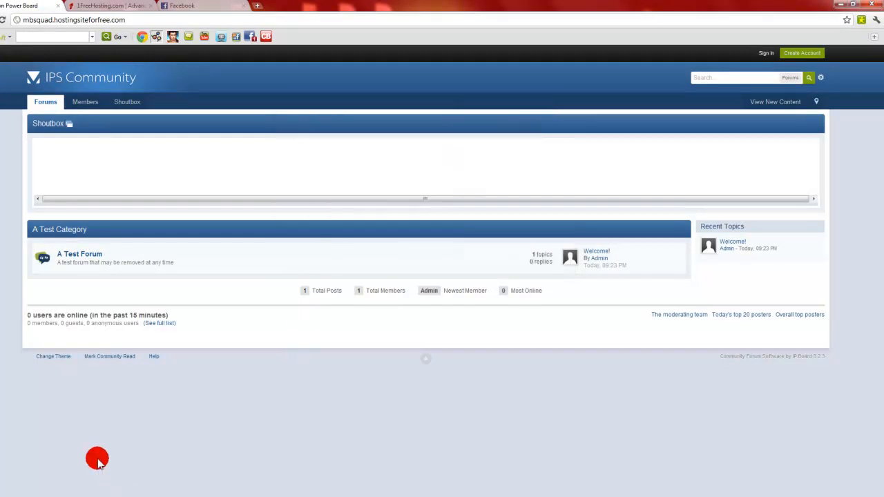
{"action": "left_click", "coordinate": [152, 496]}
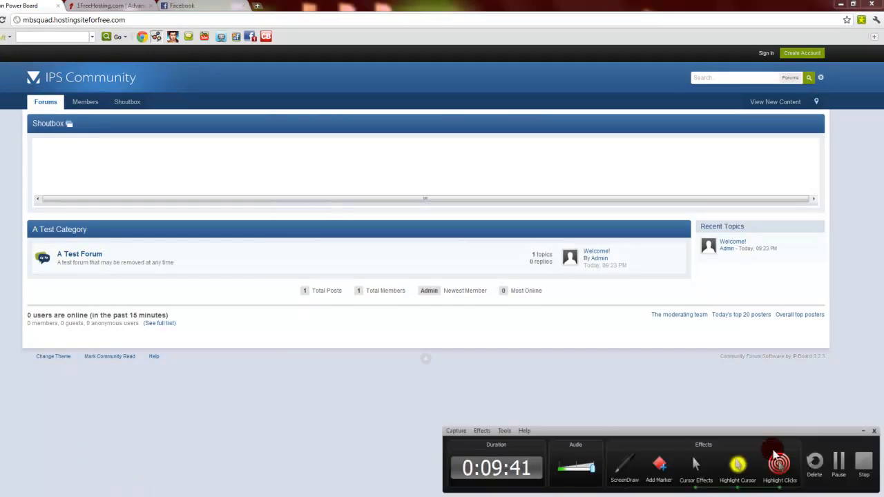